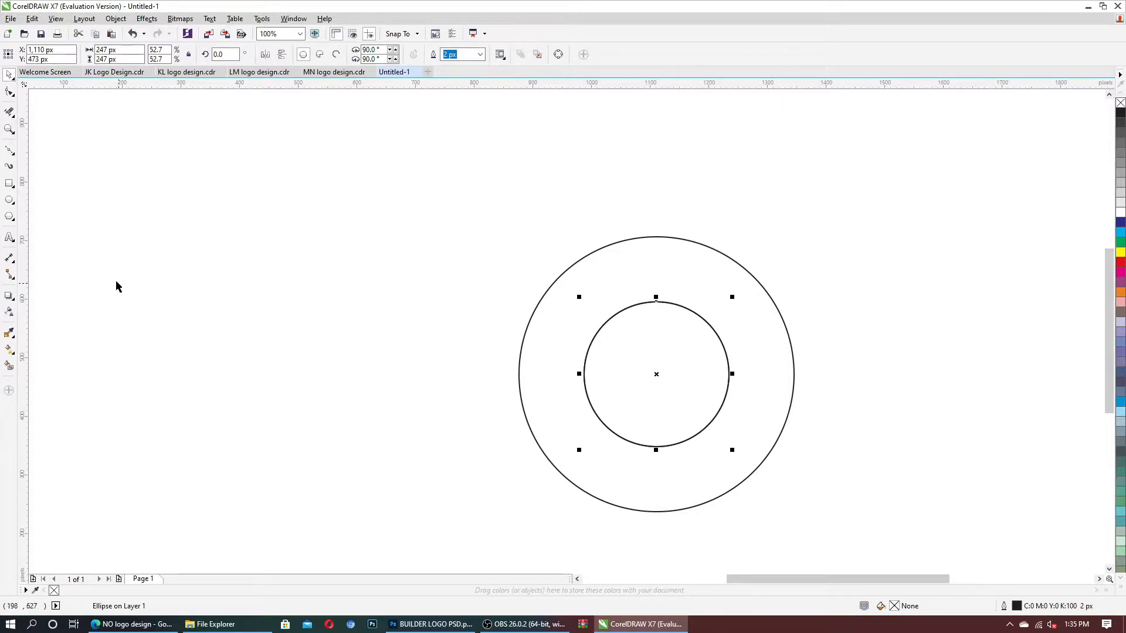
Step: Draw a rectangle about 112 by 311 px downward from between the right edges of the inner and outer circles
click(10, 183)
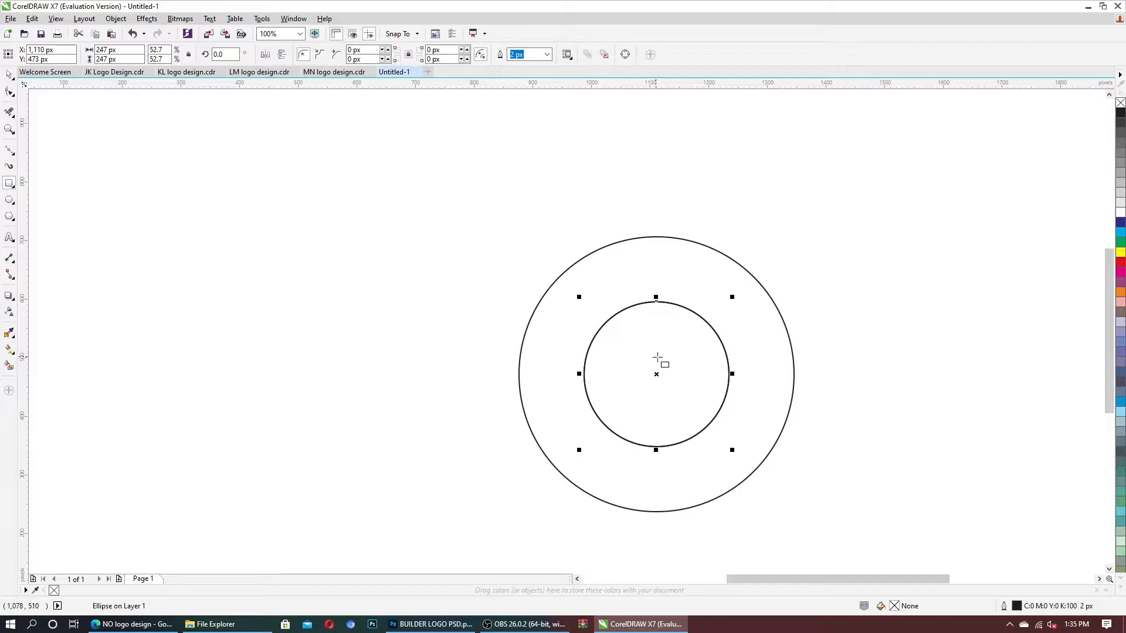
drag(729, 374, 799, 558)
scroll(787, 319, up, 5)
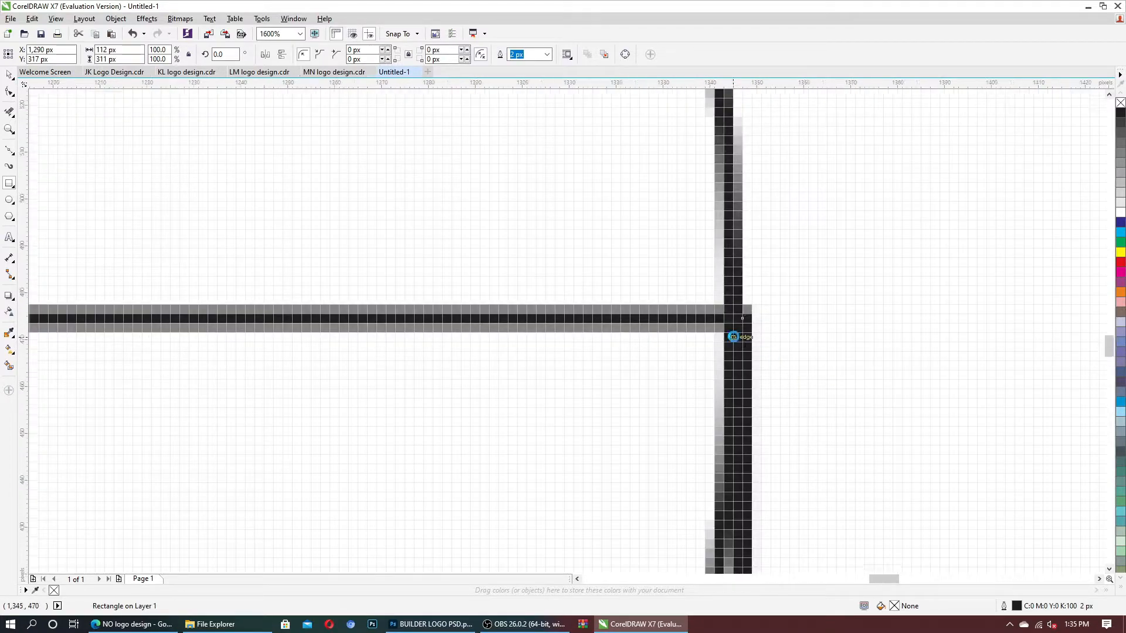
scroll(733, 336, down, 2)
Step: Move the rectangle up slightly to Y 323 px, keeping its sides aligned with the two circles' right edges
click(10, 75)
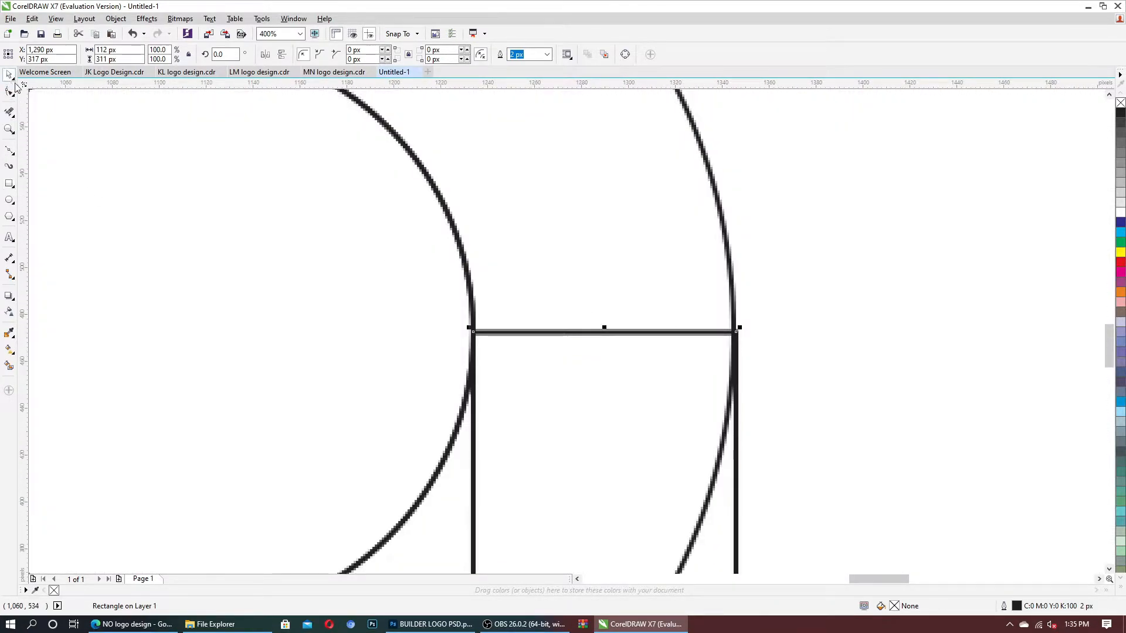
scroll(467, 329, up, 1)
drag(447, 304, 444, 275)
scroll(444, 275, down, 2)
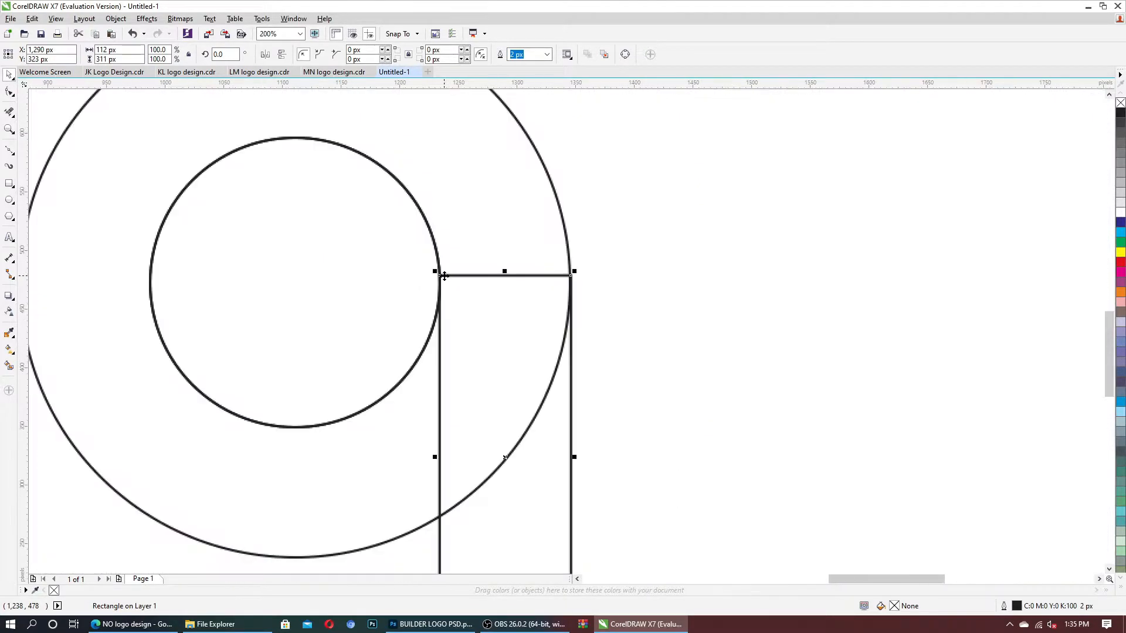
scroll(444, 276, down, 1)
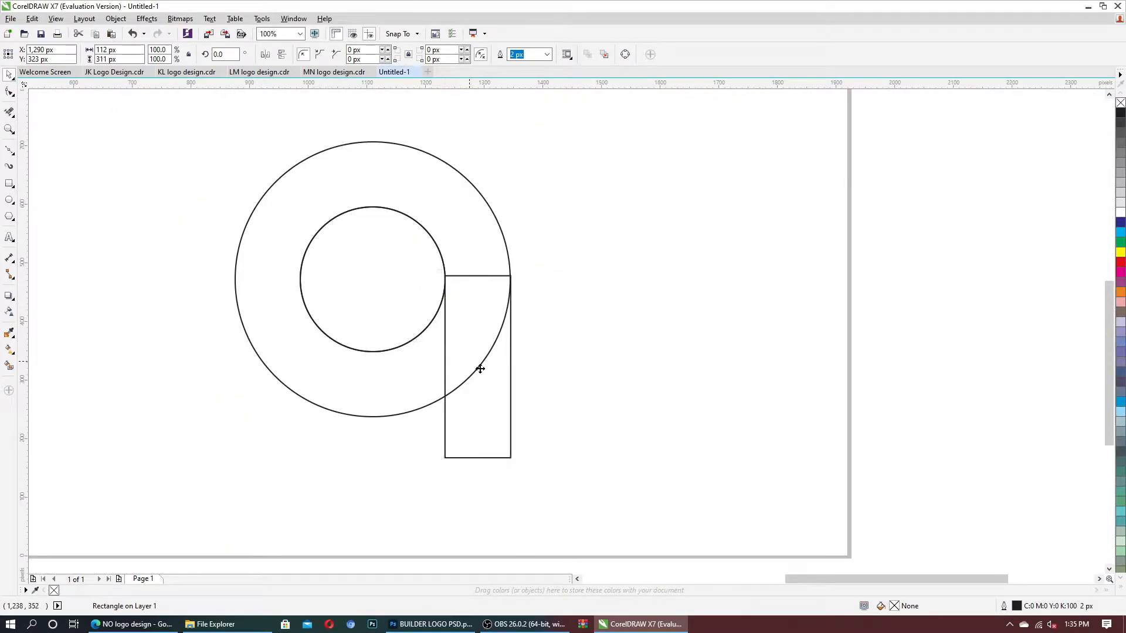
Step: Place a copy of the rectangle on the ring's left side at X 931 px, level with the original
drag(477, 366, 268, 341)
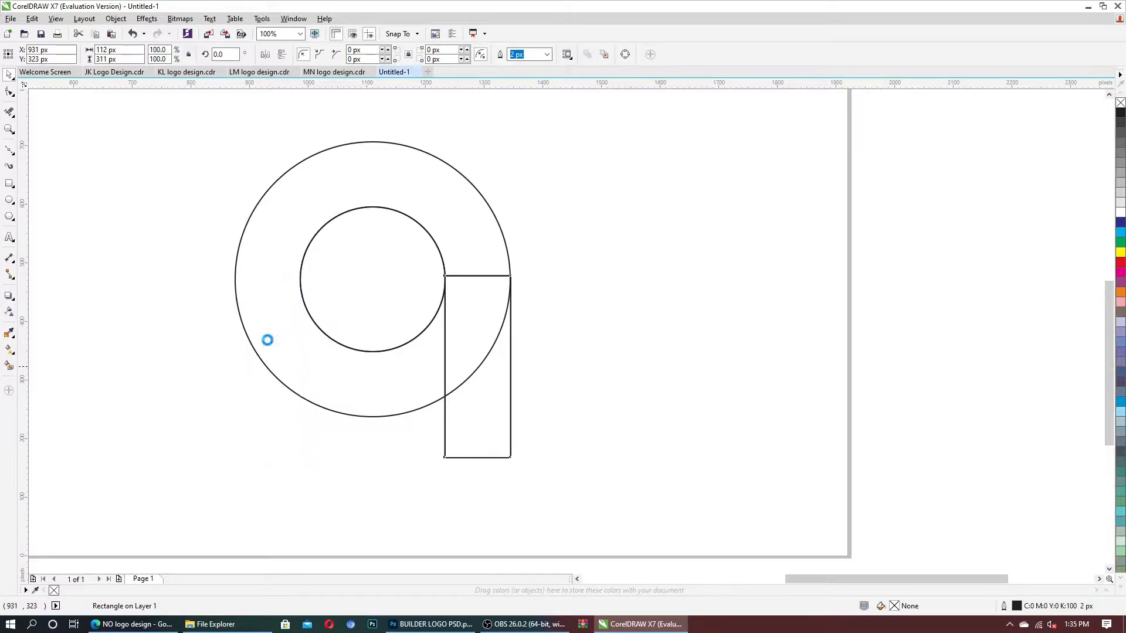
click(554, 273)
scroll(540, 290, down, 2)
scroll(329, 250, up, 2)
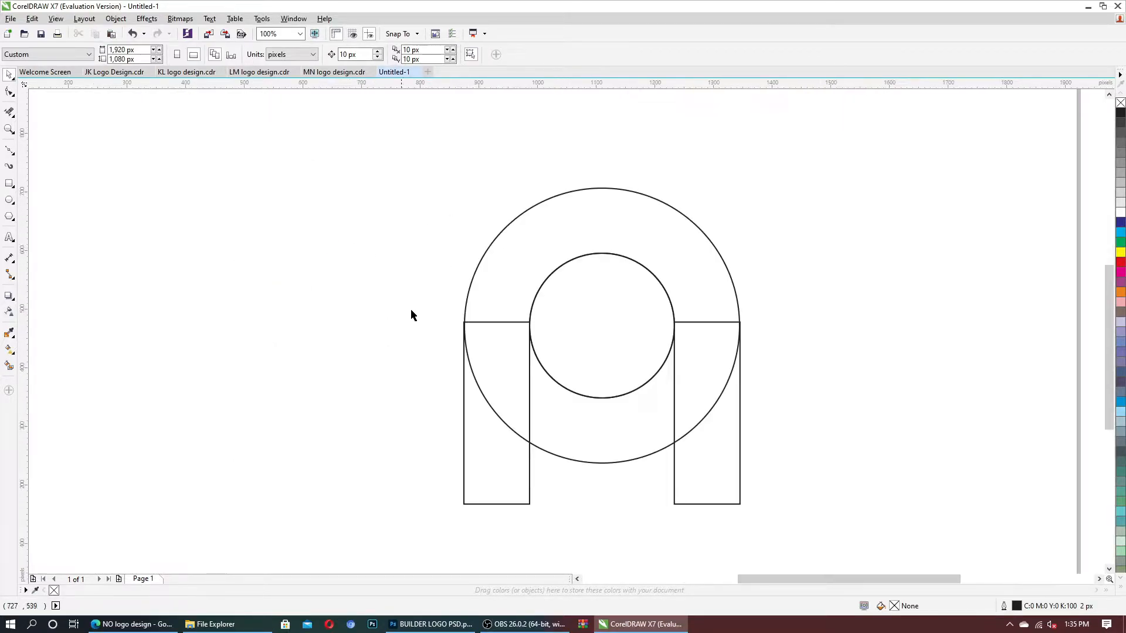
drag(753, 153, 345, 524)
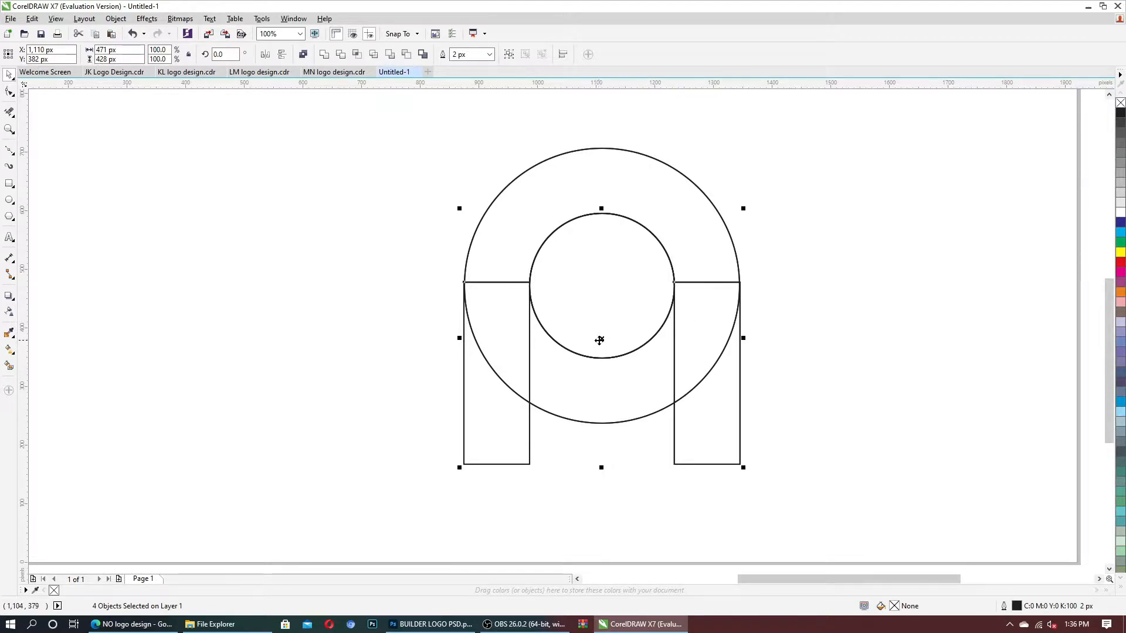
drag(806, 113, 344, 566)
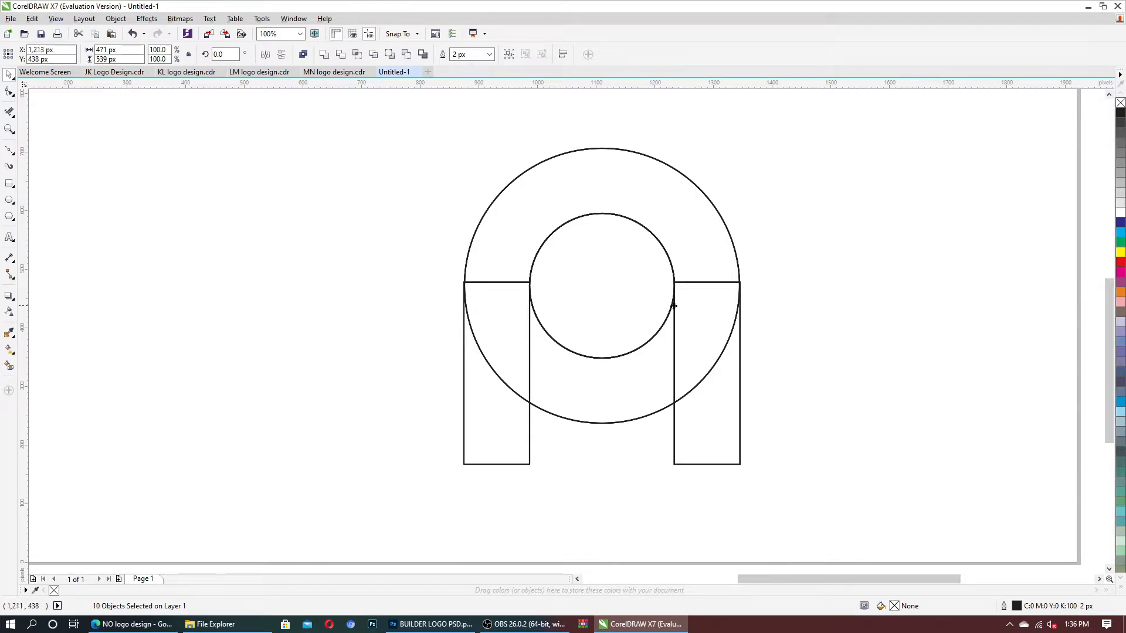
right_click(803, 319)
drag(802, 319, 919, 314)
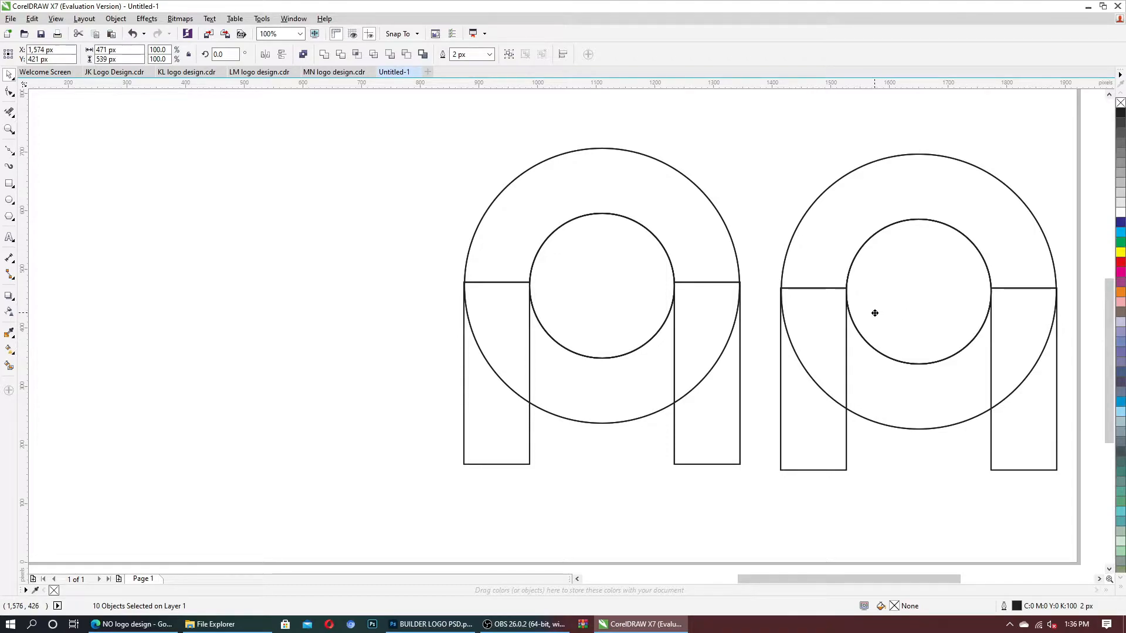
key(ctrl+z)
drag(875, 313, 977, 403)
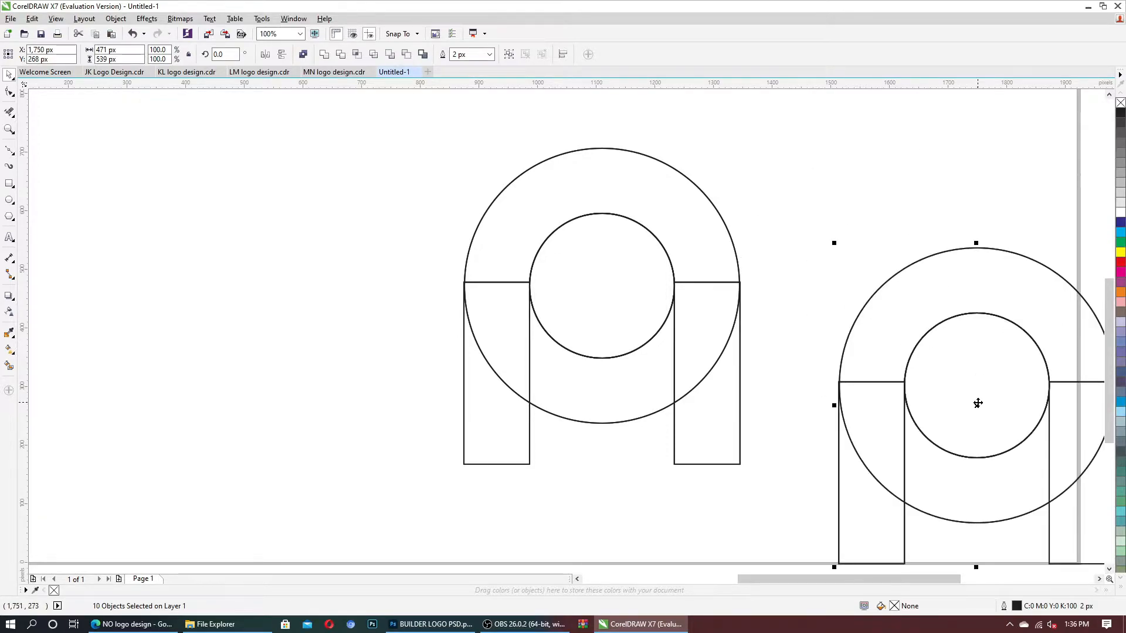
key(Delete)
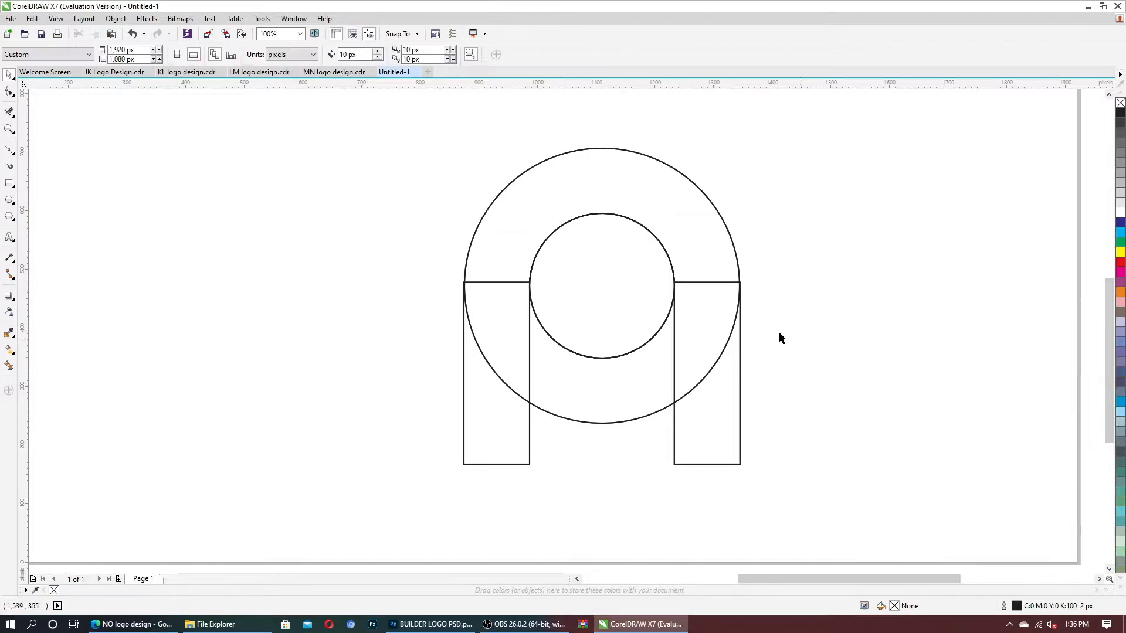
Step: Pull the stacked duplicates of the inner and outer circles away from the shape and delete them
drag(590, 273, 931, 344)
key(Delete)
drag(697, 242, 1075, 280)
key(Delete)
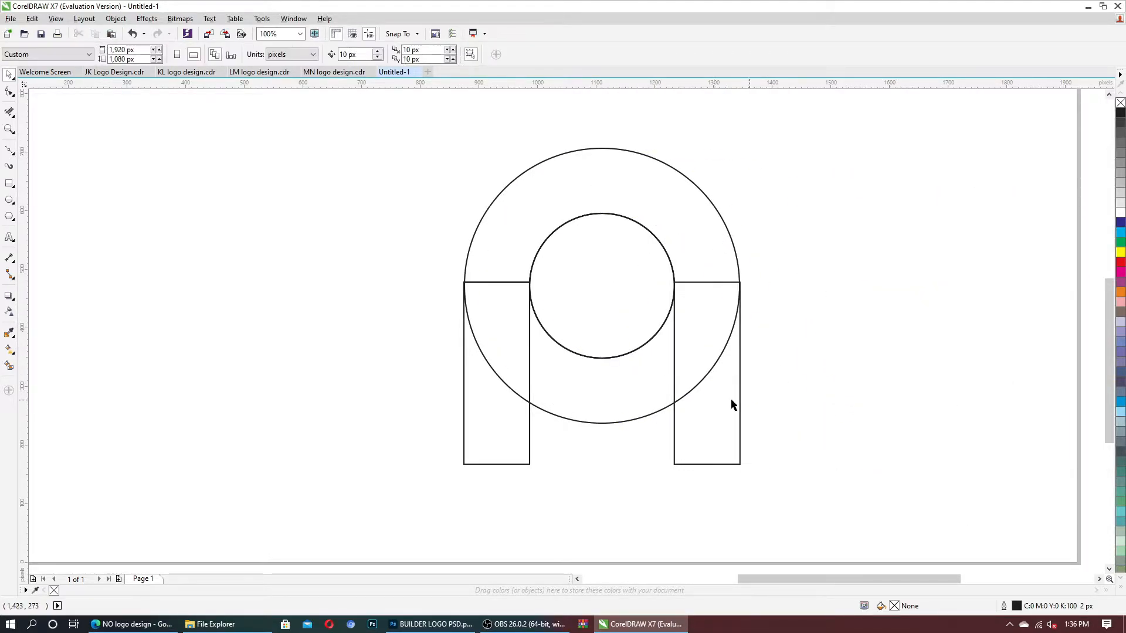
Step: Check both rectangles for stacked duplicates by moving each one aside and undoing the move
drag(737, 408, 1067, 418)
key(ctrl+z)
drag(476, 424, 916, 461)
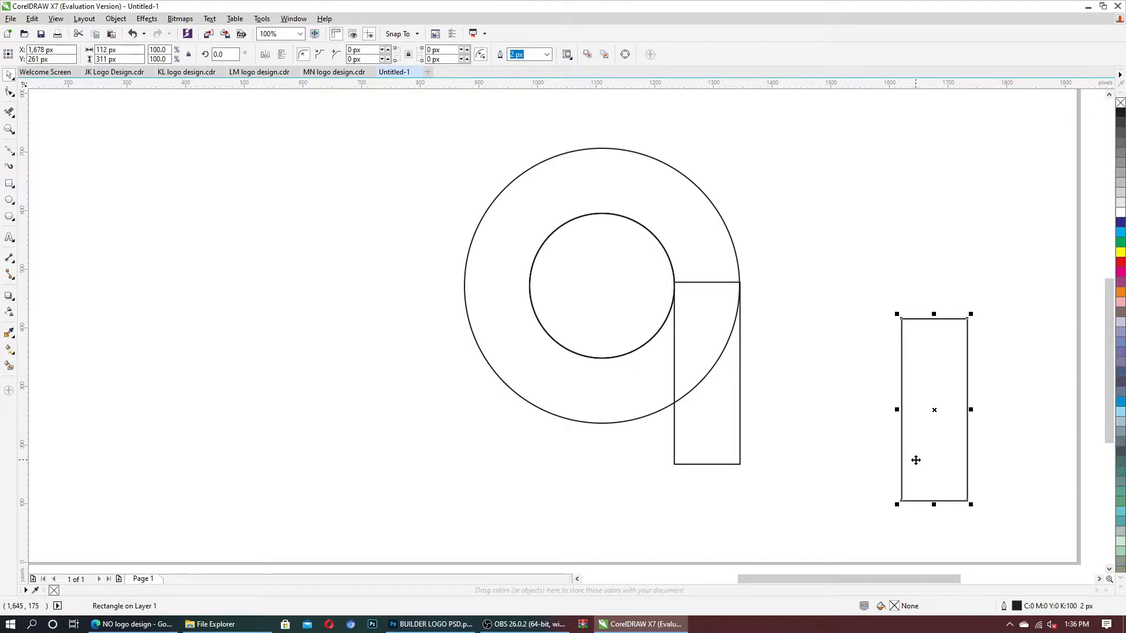
key(ctrl+z)
Step: Delete another stacked duplicate of the inner circle and check the outer circle for a copy beneath it
click(640, 339)
drag(620, 346, 991, 299)
key(Delete)
click(649, 388)
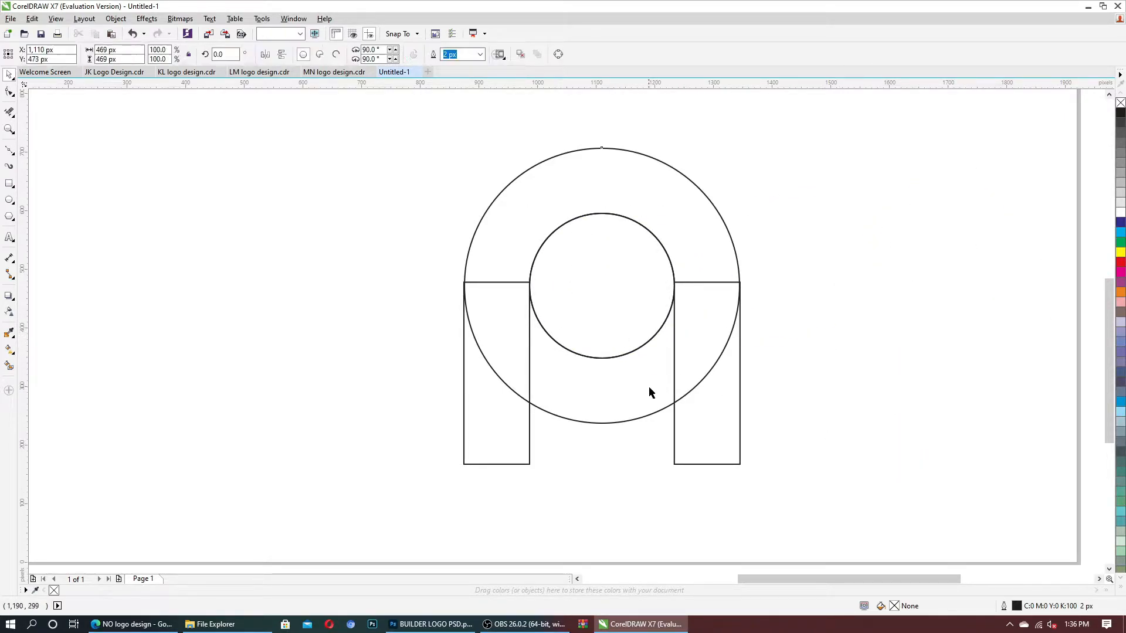
drag(649, 389, 890, 372)
key(ctrl+z)
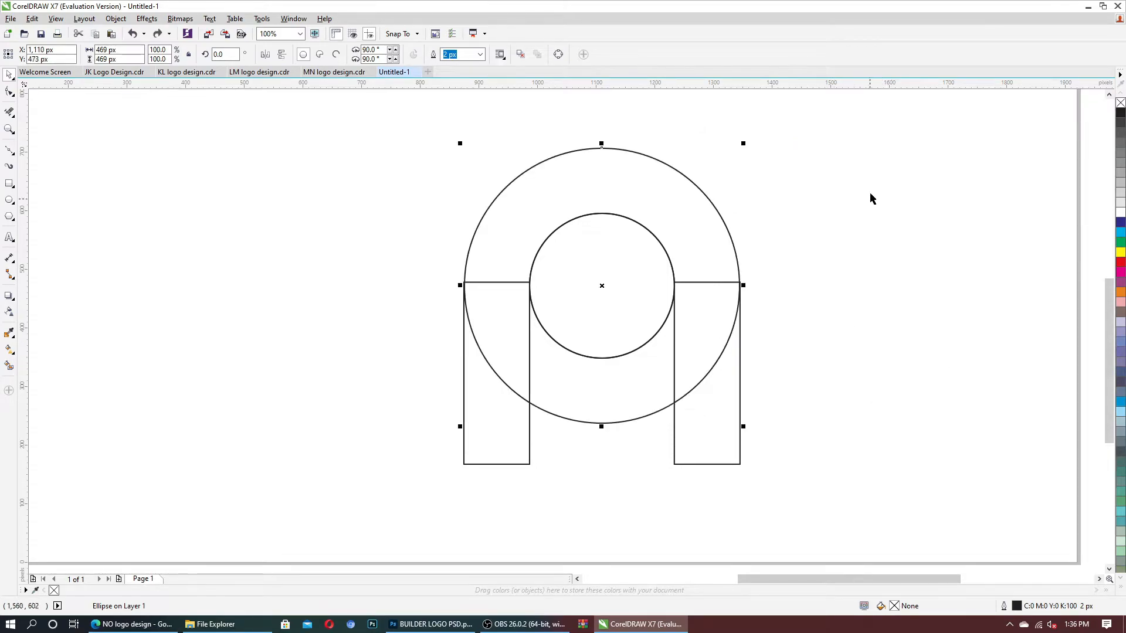
Step: Place a copy of the whole shape at X 1,469 px, so its left leg overlaps the original's right leg
drag(816, 120, 418, 539)
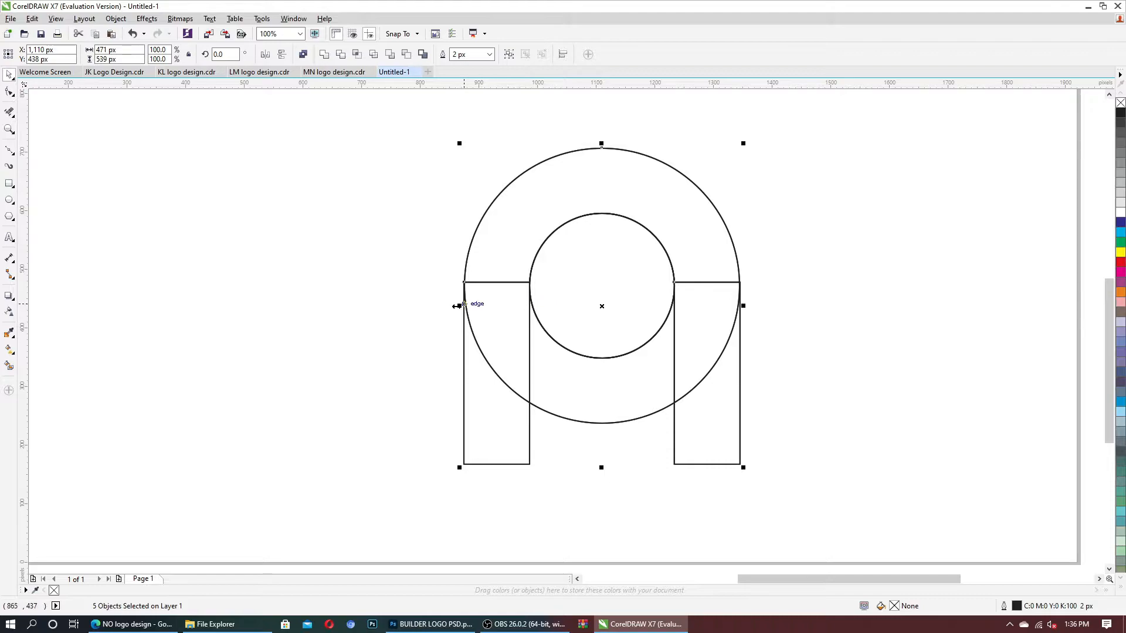
drag(457, 308, 812, 300)
scroll(704, 489, up, 1)
scroll(719, 451, up, 1)
scroll(720, 450, down, 3)
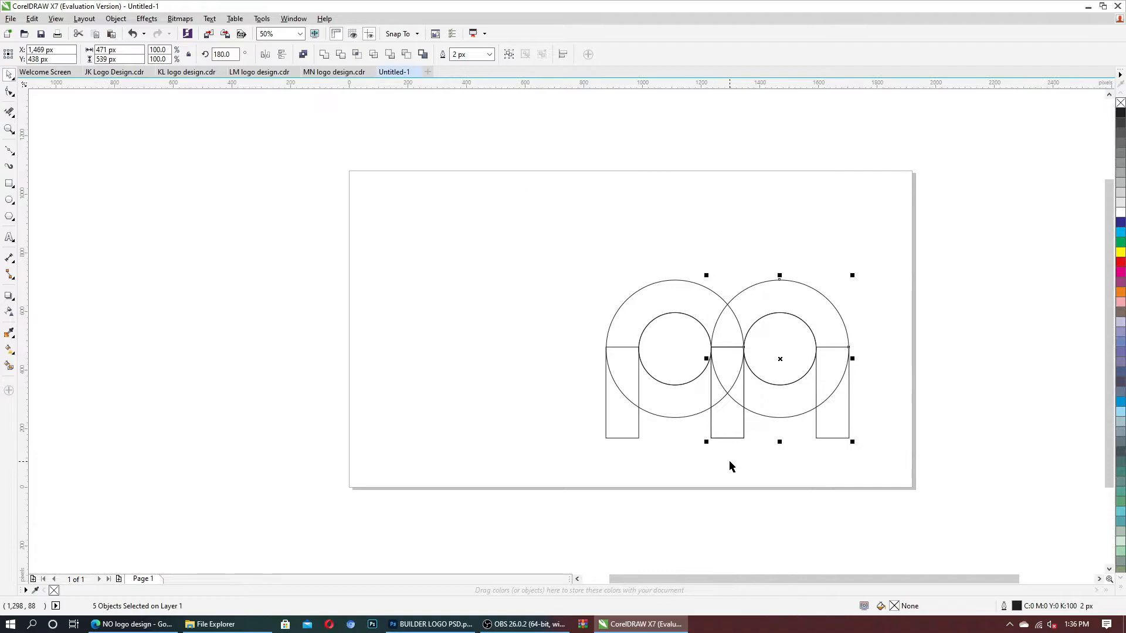
click(730, 462)
scroll(785, 315, up, 1)
scroll(785, 315, down, 1)
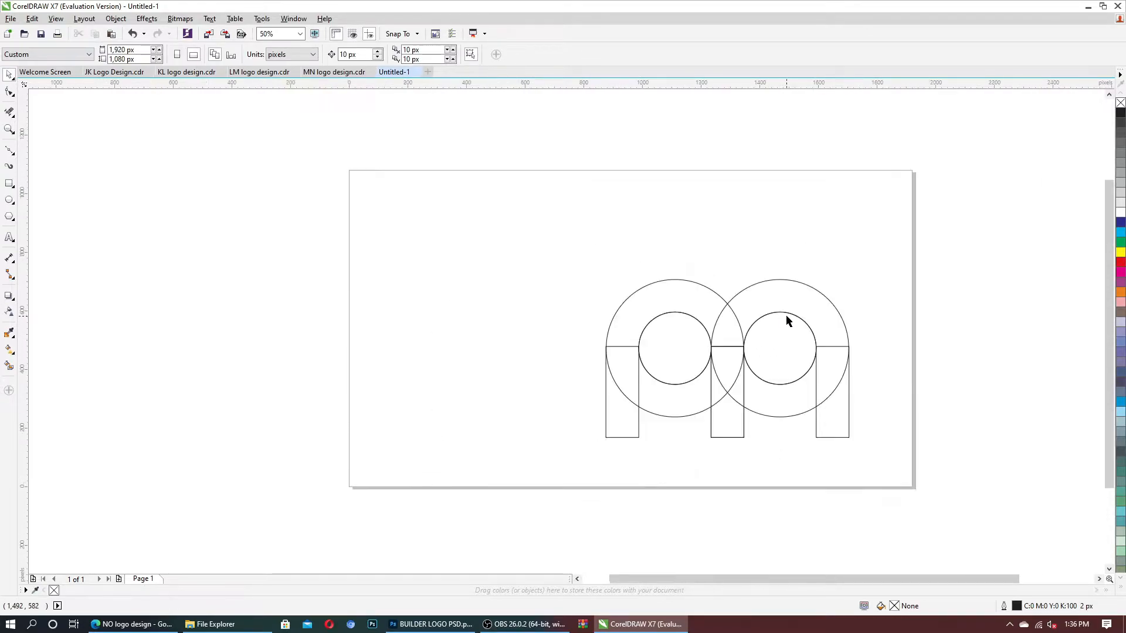
scroll(714, 315, up, 1)
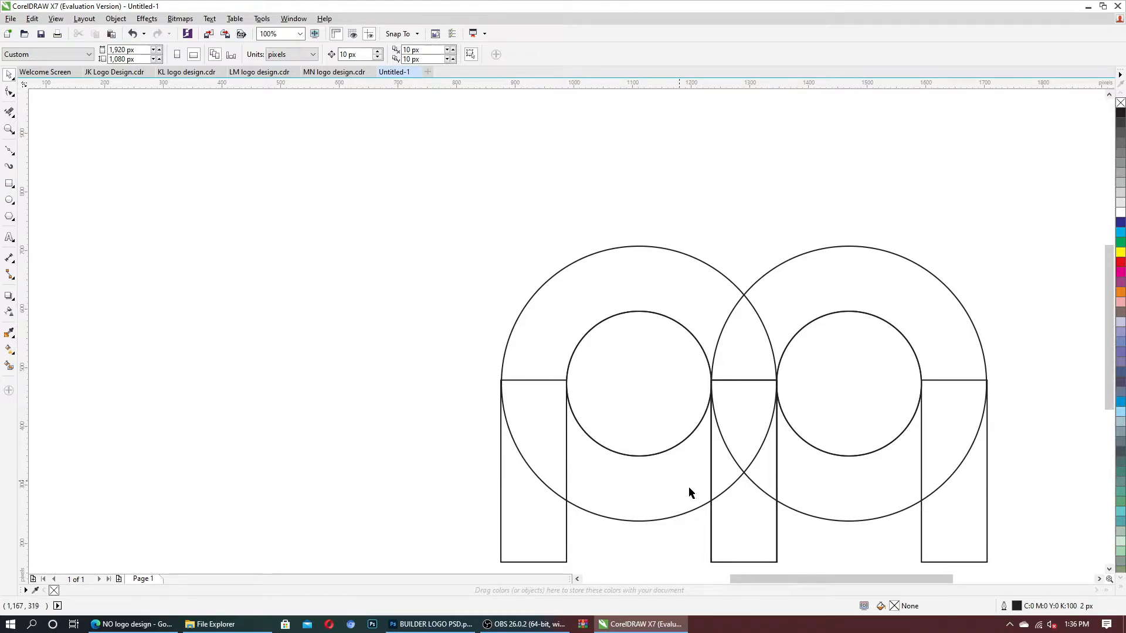
Step: Delete the overlapping middle rectangles and the far-right rectangle, keeping only the left leg
click(743, 522)
click(879, 533)
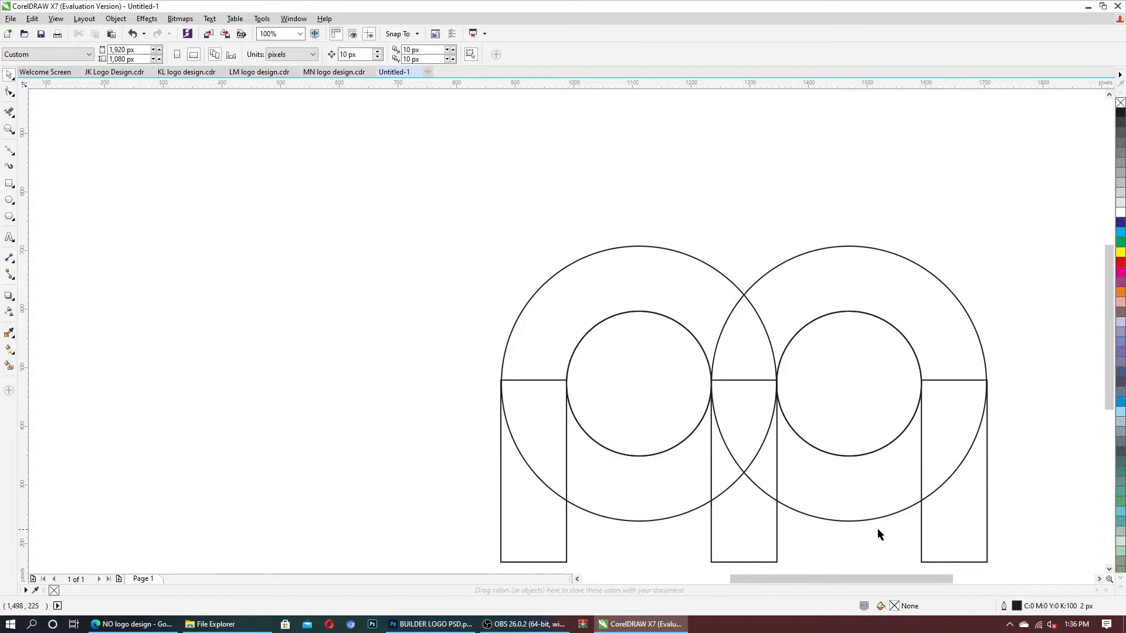
click(744, 538)
key(Delete)
click(977, 535)
key(Delete)
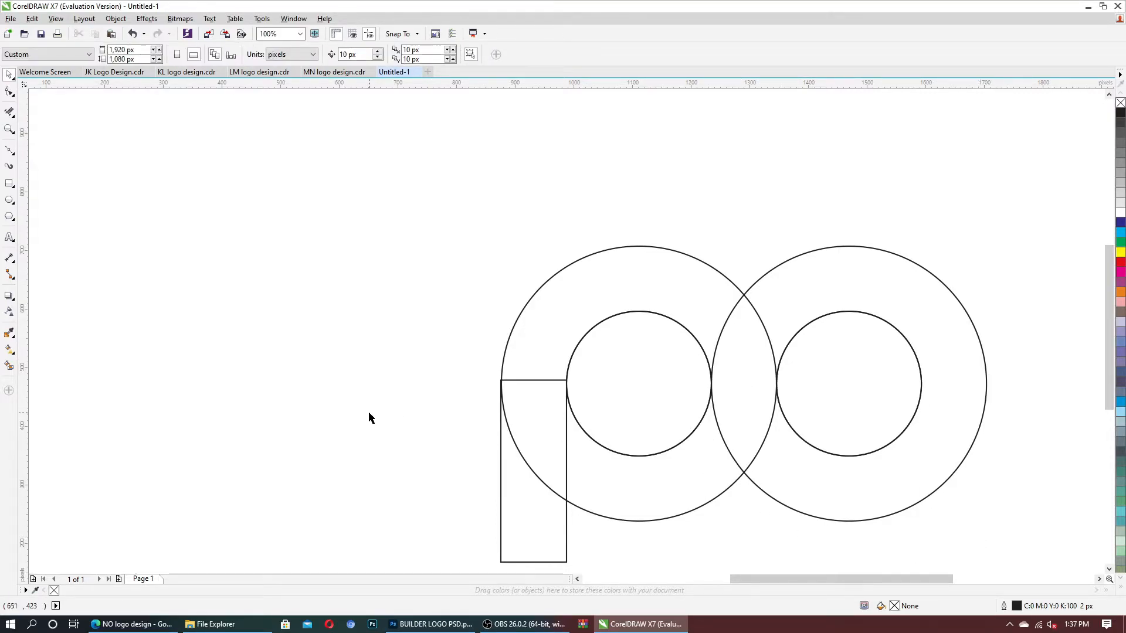
click(9, 366)
click(824, 302)
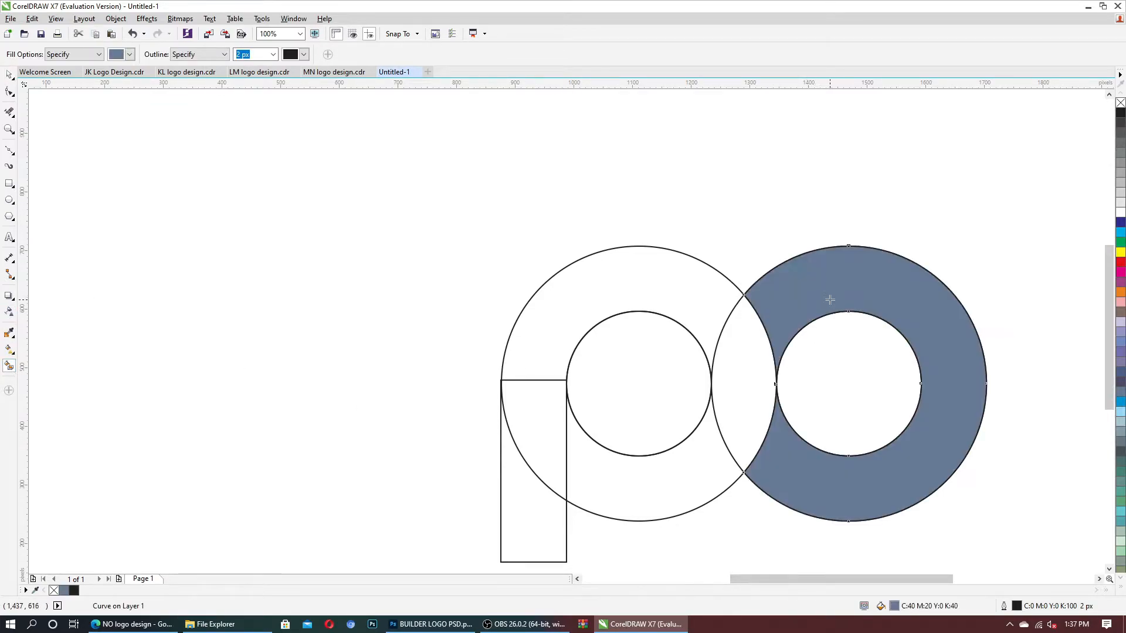
click(739, 379)
click(705, 270)
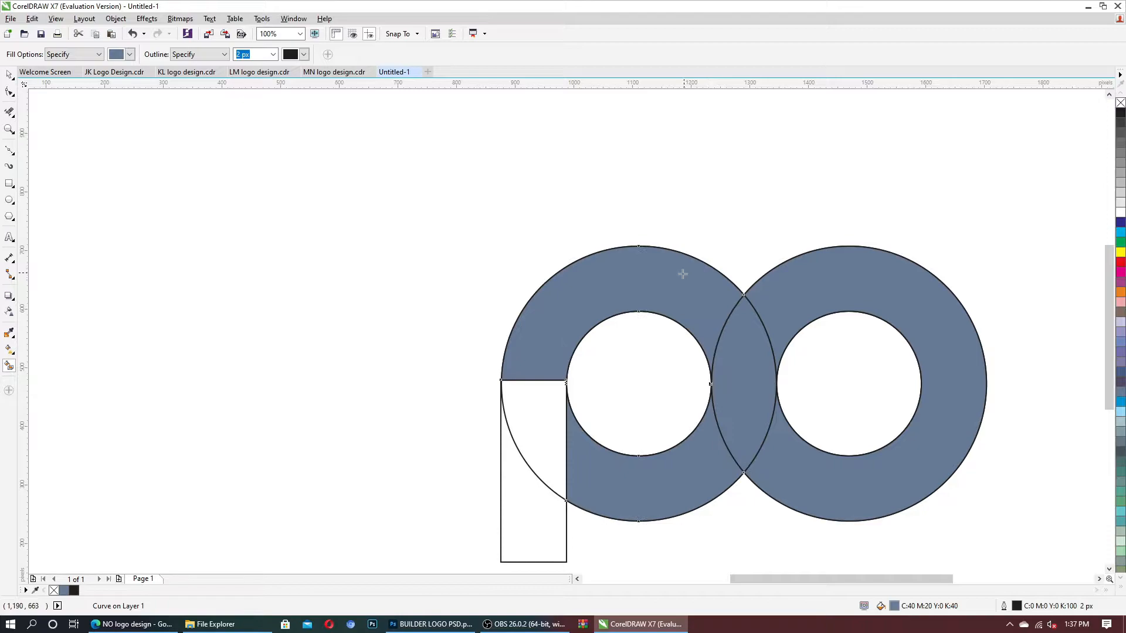
key(ctrl+z)
key(ctrl+z)
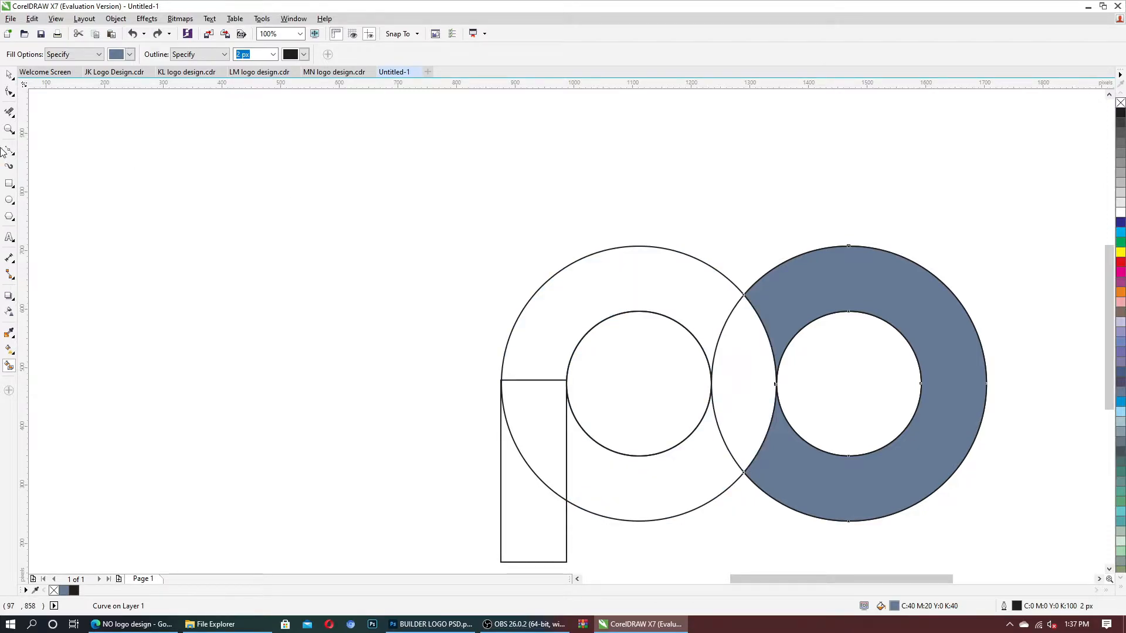
click(8, 74)
key(Delete)
Step: Select the left ring's outer and inner circles and nudge them to X 1,111 px, Y 472 px
click(679, 446)
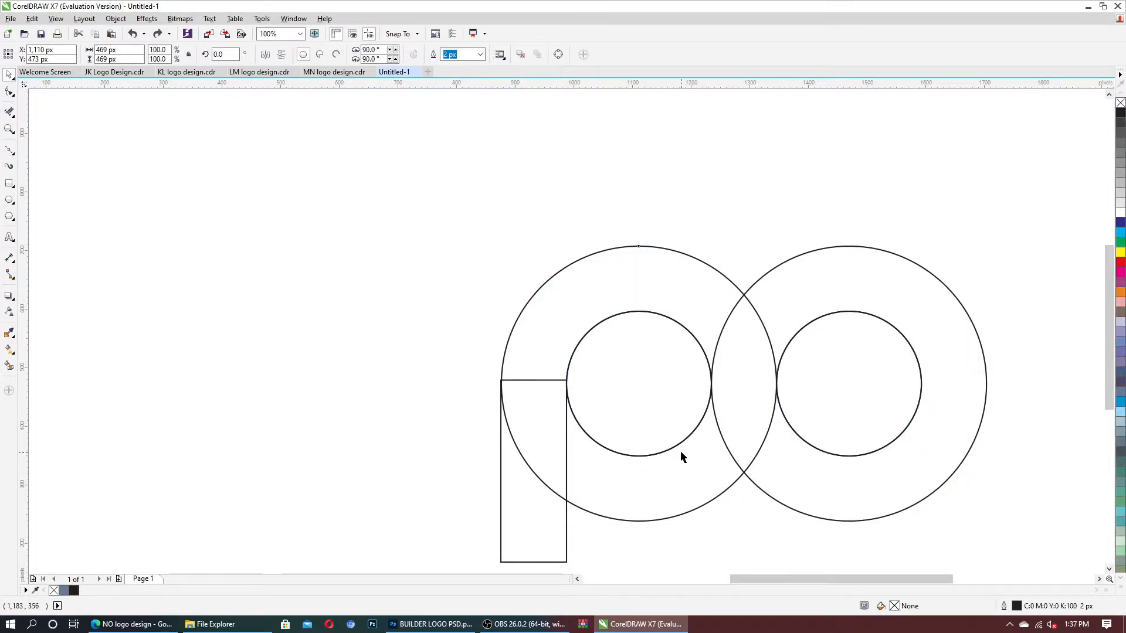
shift+click(685, 444)
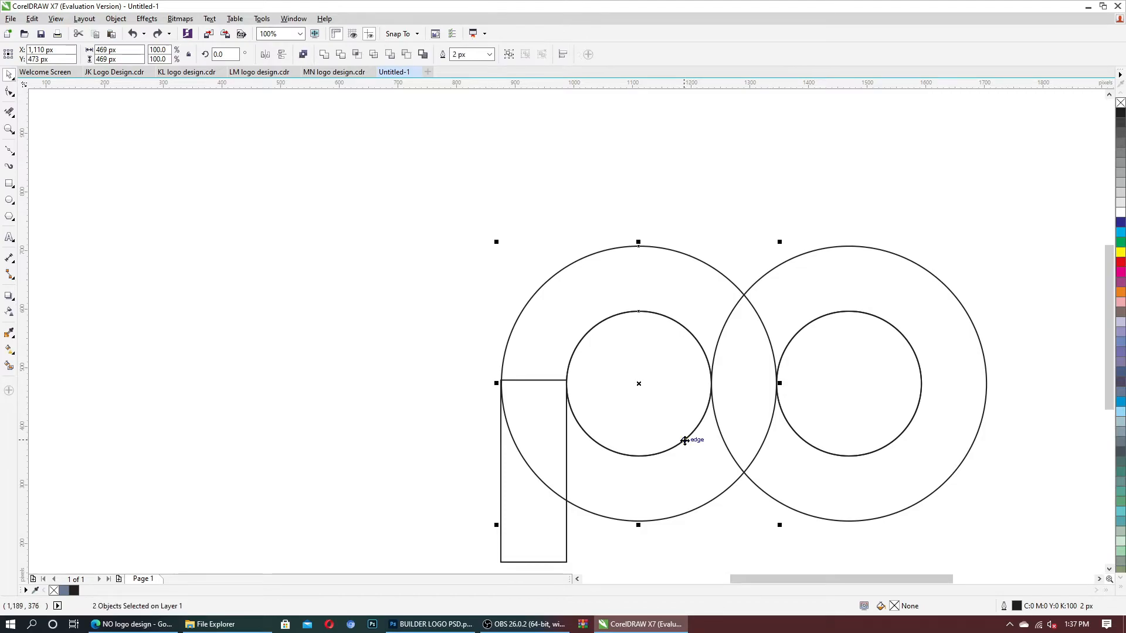
scroll(711, 384, up, 2)
scroll(710, 383, up, 1)
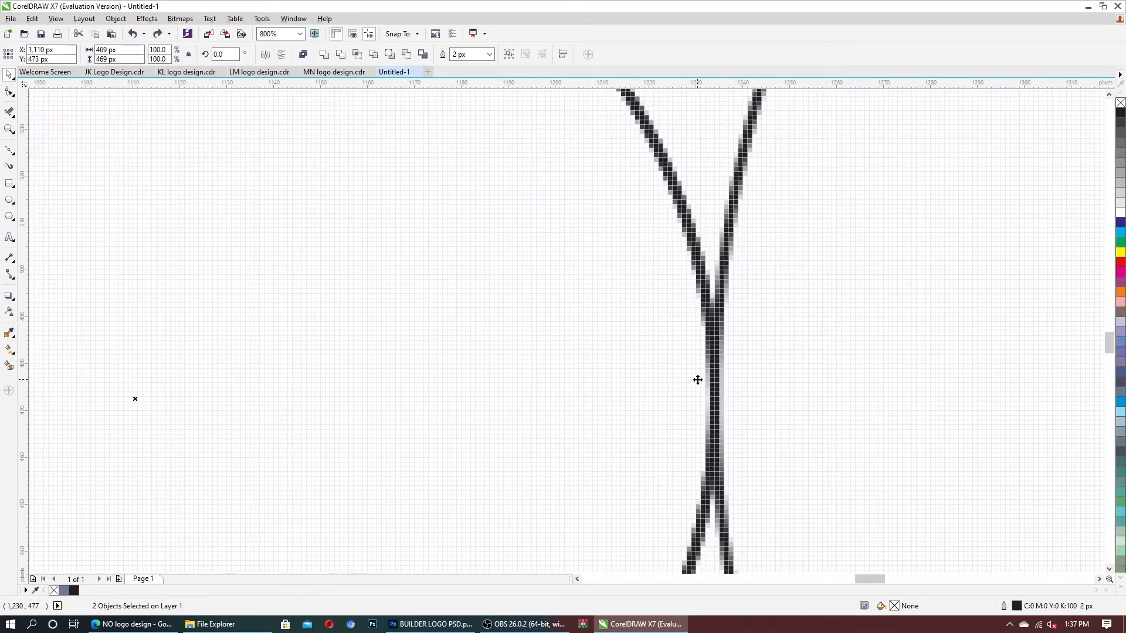
scroll(697, 381, down, 2)
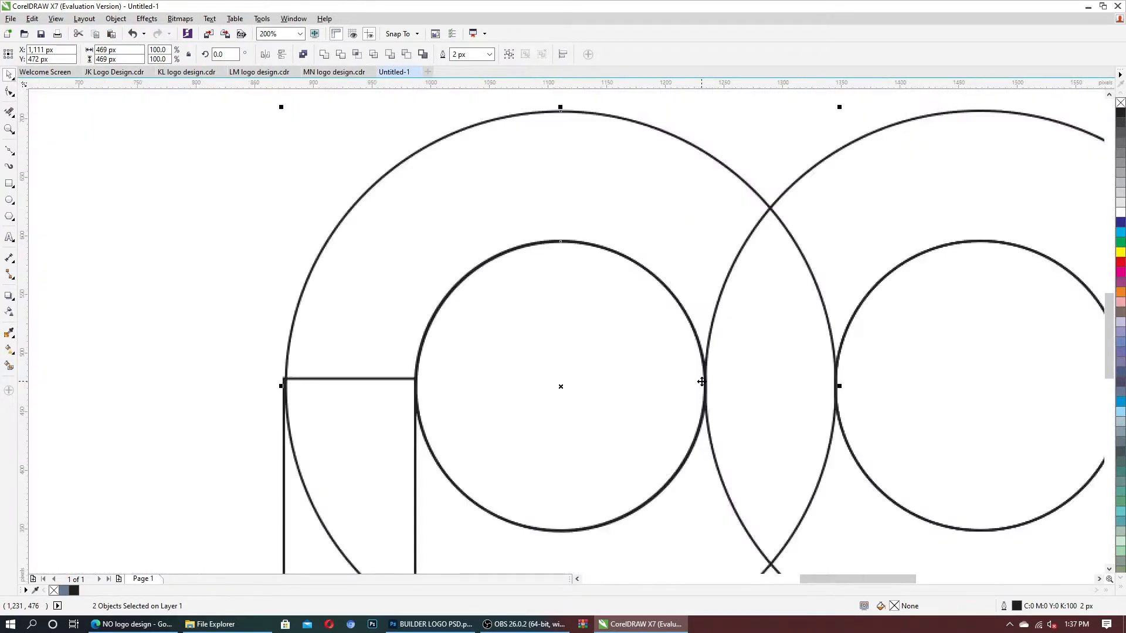
scroll(723, 367, down, 1)
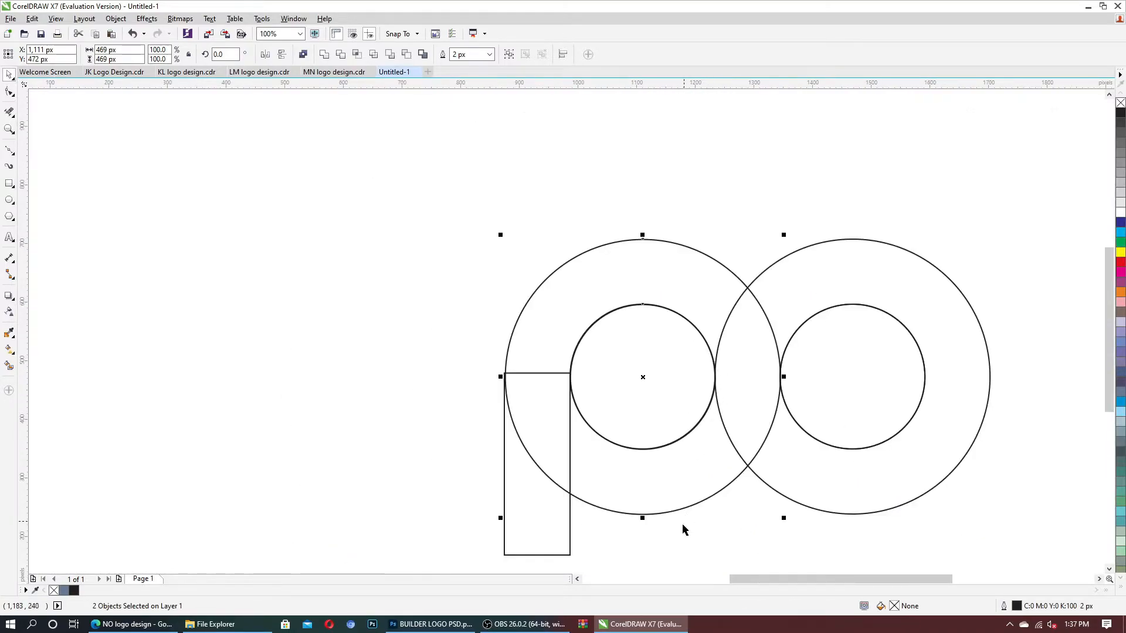
click(629, 519)
click(546, 517)
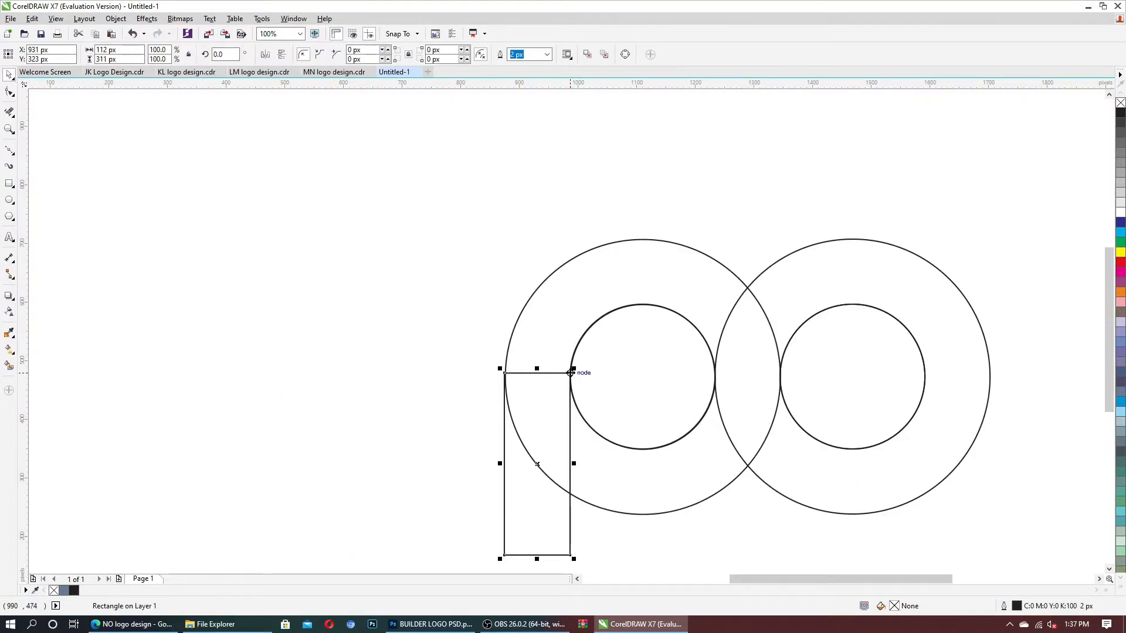
scroll(568, 369, up, 3)
scroll(567, 367, down, 3)
Step: Smart-fill the right ring, its overlap with the left ring, the left ring's upper arc and the part inside the rectangle
click(8, 366)
click(789, 436)
click(756, 411)
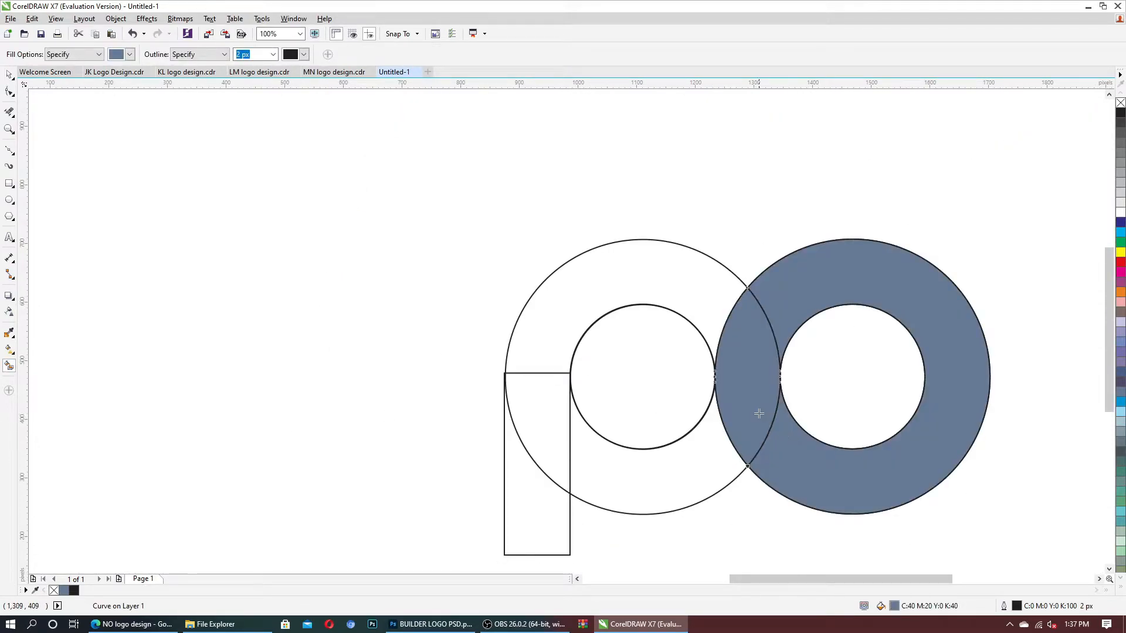
click(719, 289)
click(536, 409)
scroll(536, 409, down, 1)
scroll(536, 411, up, 1)
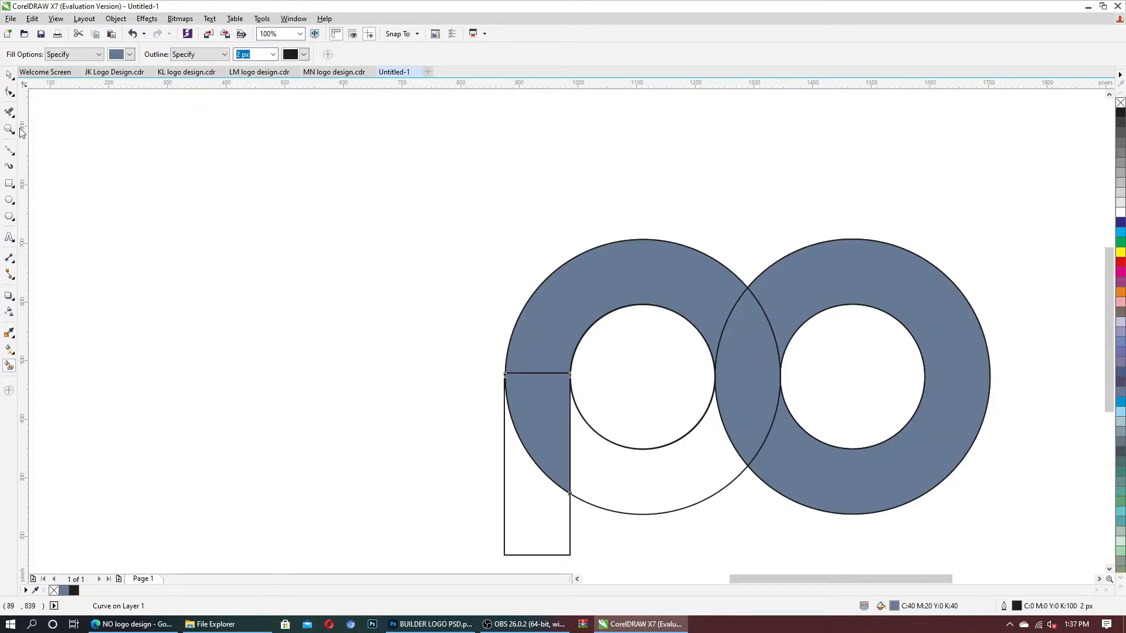
Step: Delete the left construction outlines: the outer circle, the stacked inner circles and the rectangle
click(9, 74)
click(659, 505)
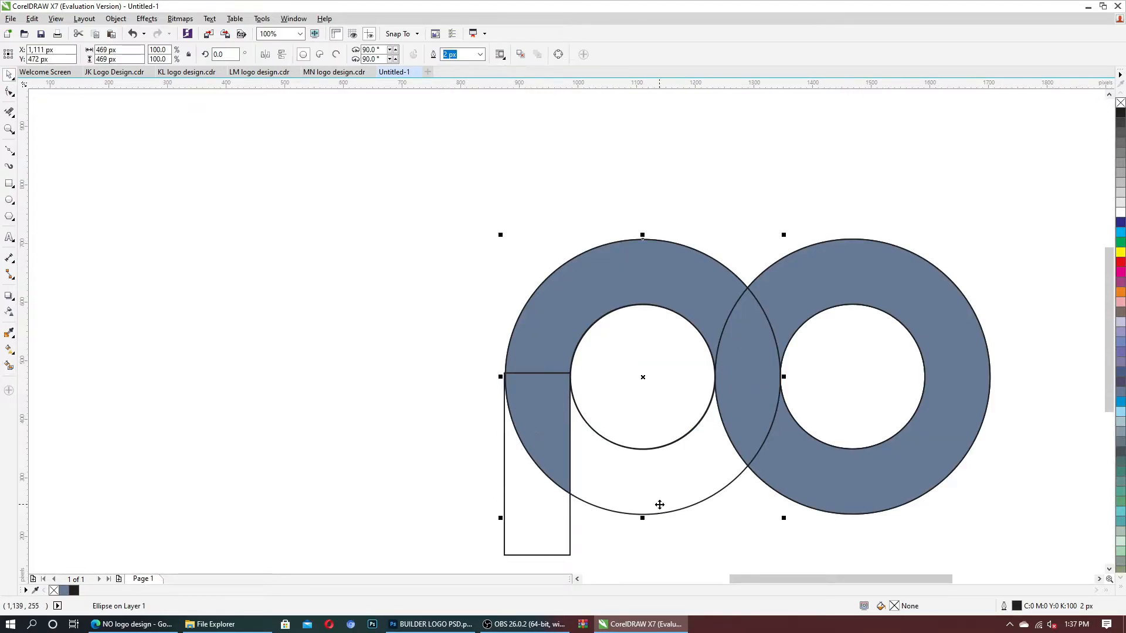
key(Delete)
click(653, 426)
key(Delete)
click(645, 416)
key(Delete)
click(546, 536)
key(Delete)
Step: Delete the remaining construction circles around the right ring's hole, keeping the filled shapes
click(828, 393)
key(Delete)
click(828, 393)
key(Delete)
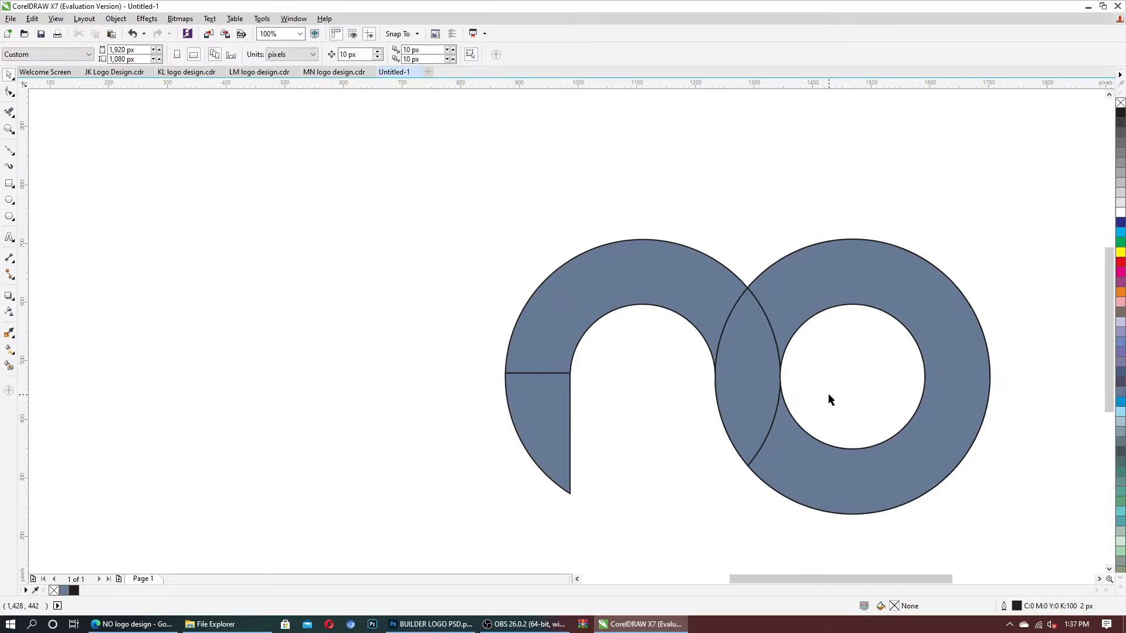
Step: Weld the N's upper arc, the overlap with the right ring and the lower left segment into one N shape
scroll(782, 337, down, 2)
scroll(787, 339, up, 2)
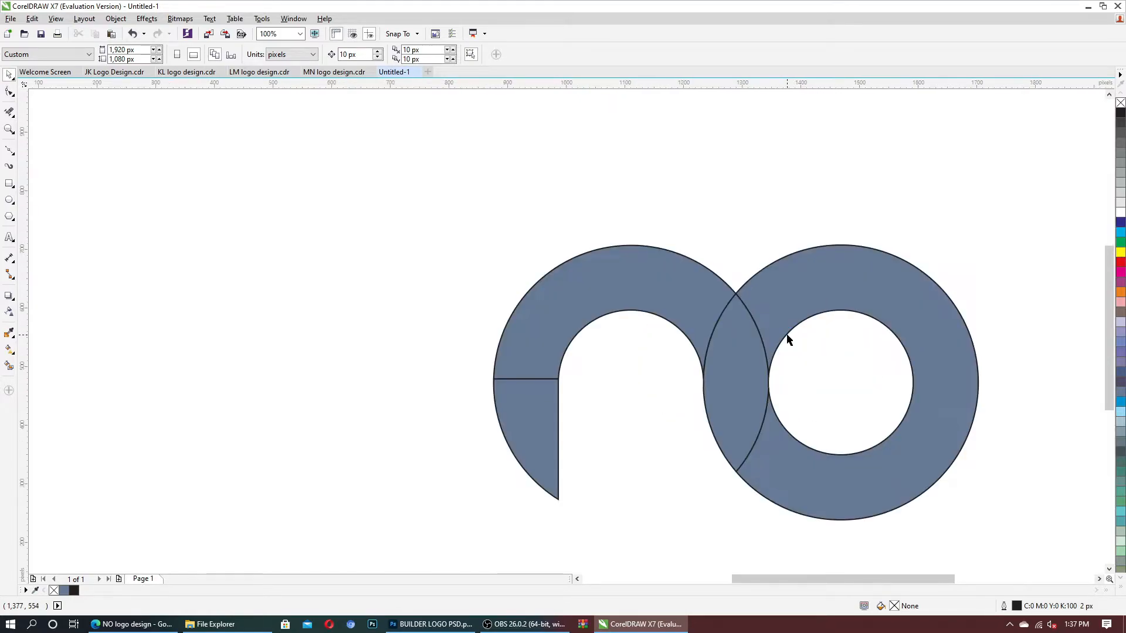
click(721, 402)
shift+click(706, 309)
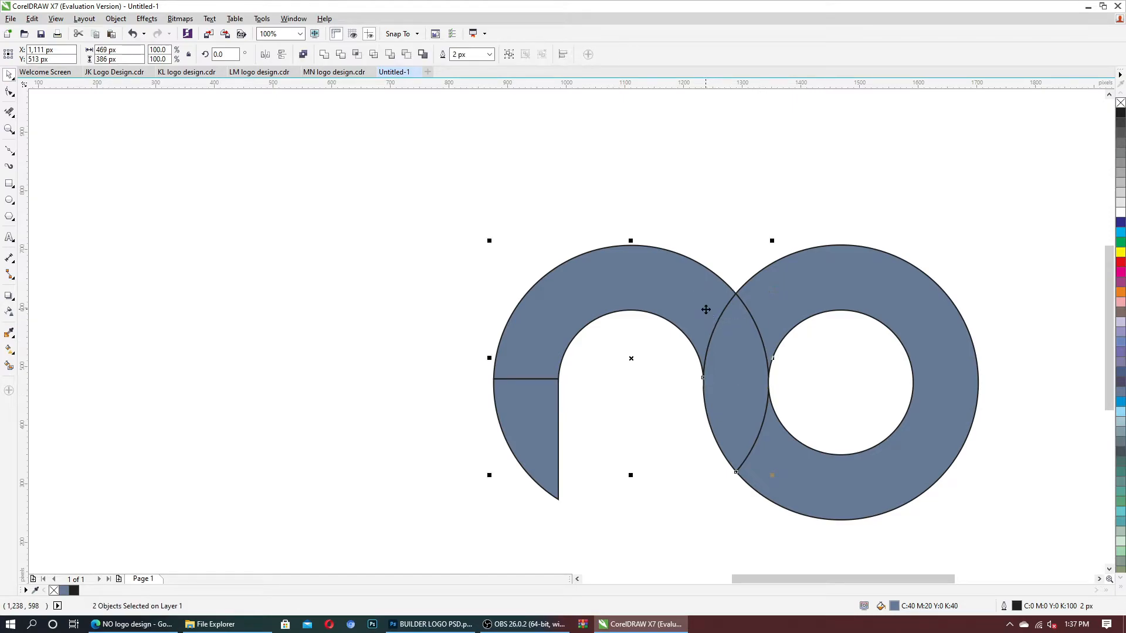
click(324, 55)
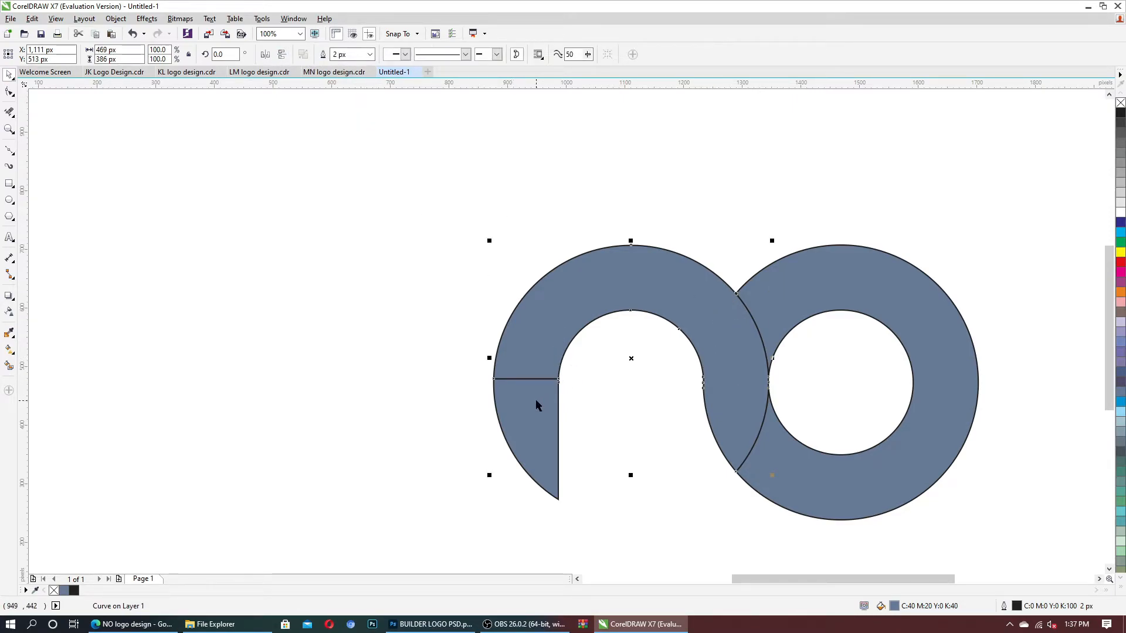
shift+click(536, 400)
click(325, 54)
click(338, 120)
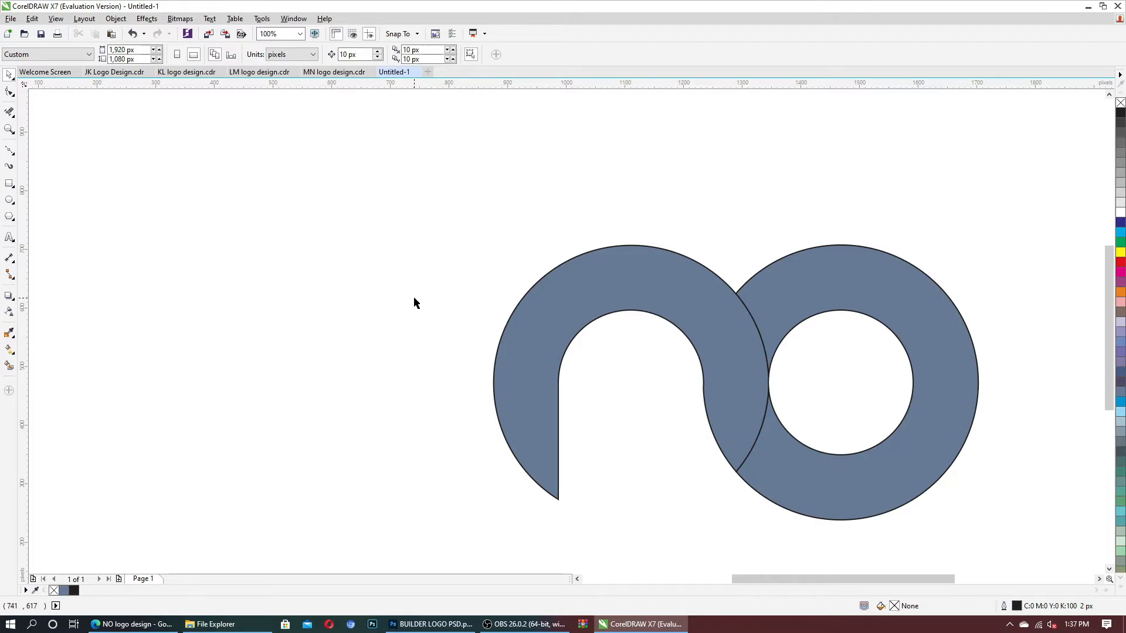
Step: Fill the N shape and the right ring with cyan (C100 M0 Y0 K0) and remove their outlines
scroll(831, 254, up, 2)
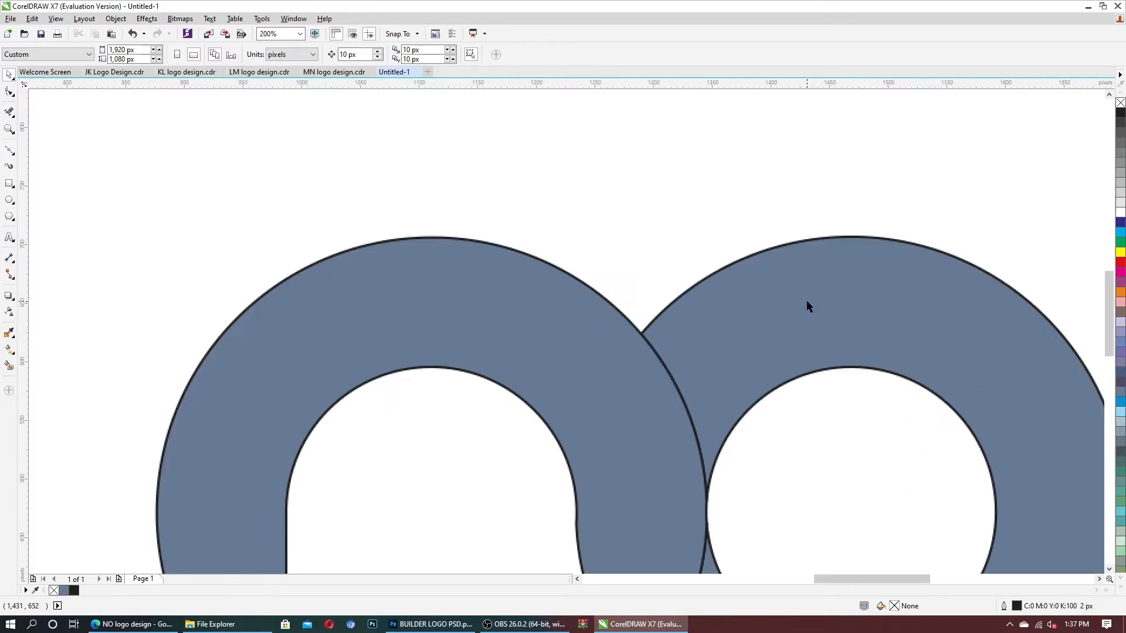
scroll(806, 305, down, 2)
click(784, 322)
shift+click(701, 350)
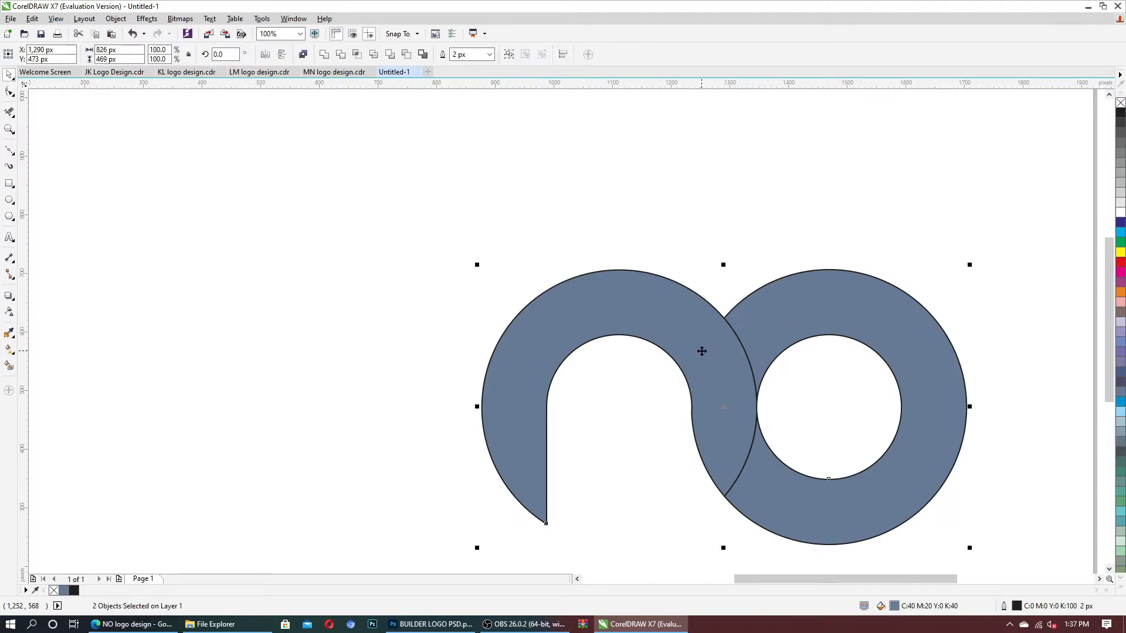
click(1120, 233)
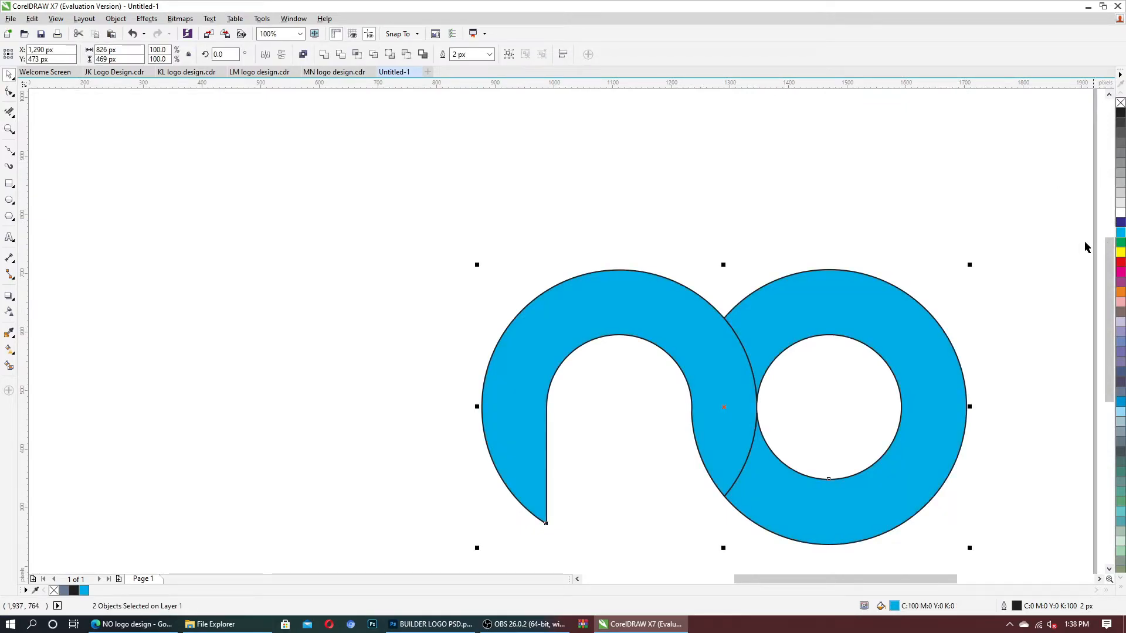
right_click(1120, 103)
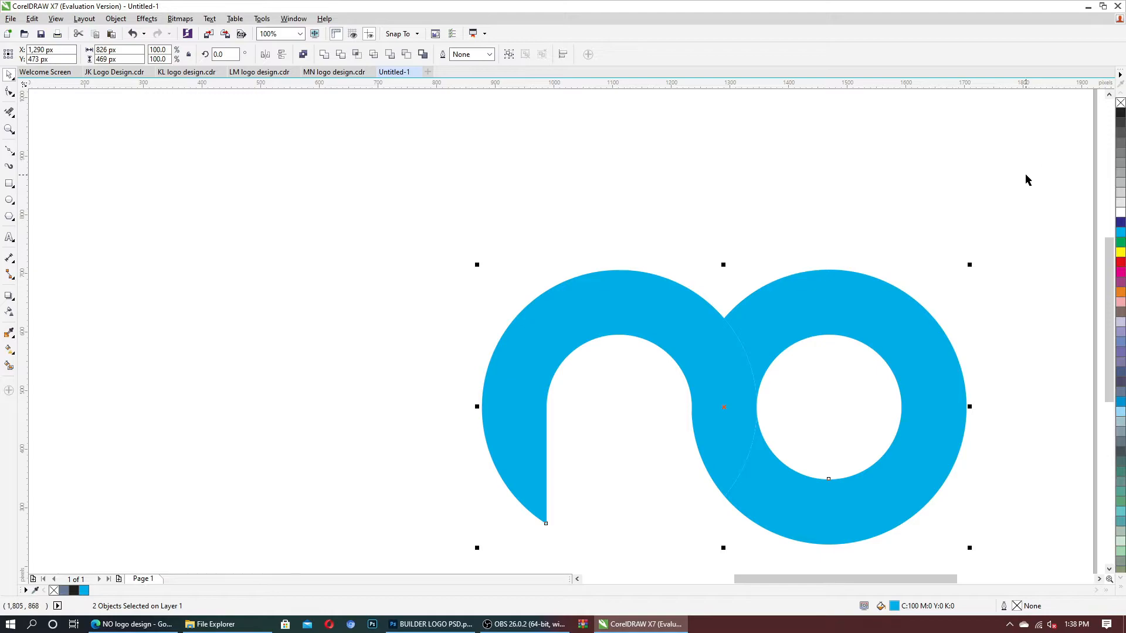
click(992, 208)
scroll(753, 355, up, 1)
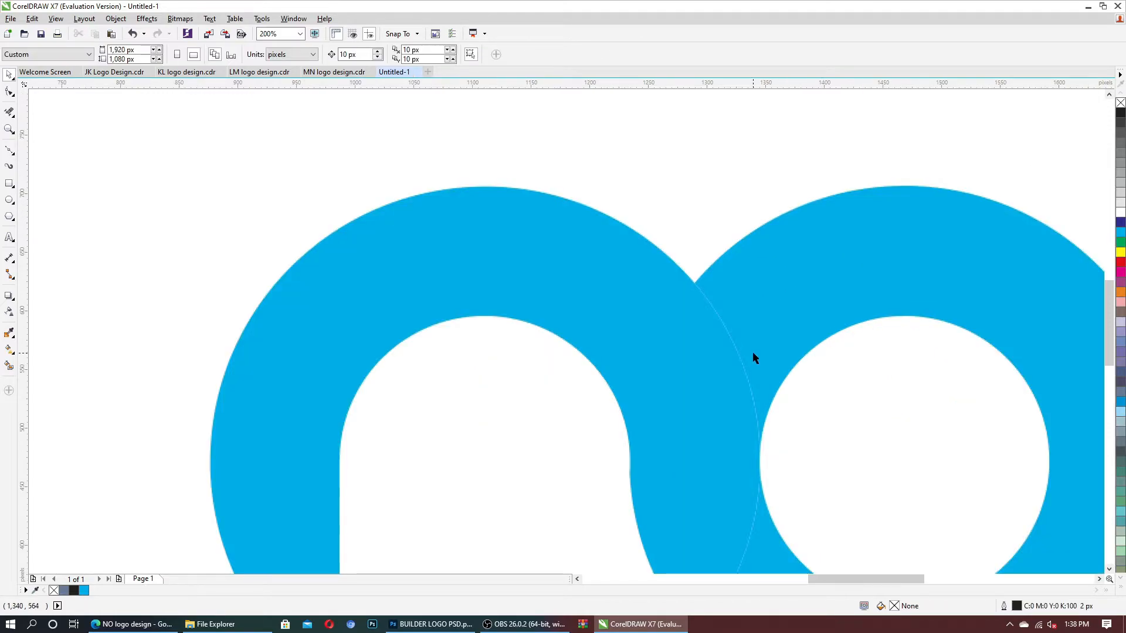
click(14, 155)
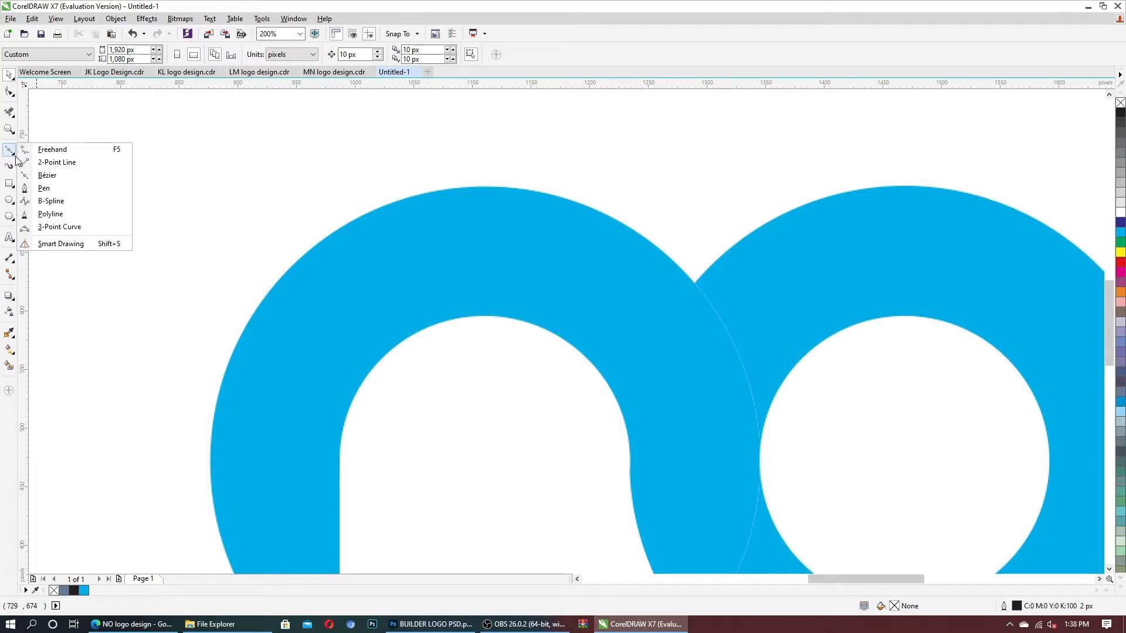
click(42, 175)
scroll(515, 197, down, 1)
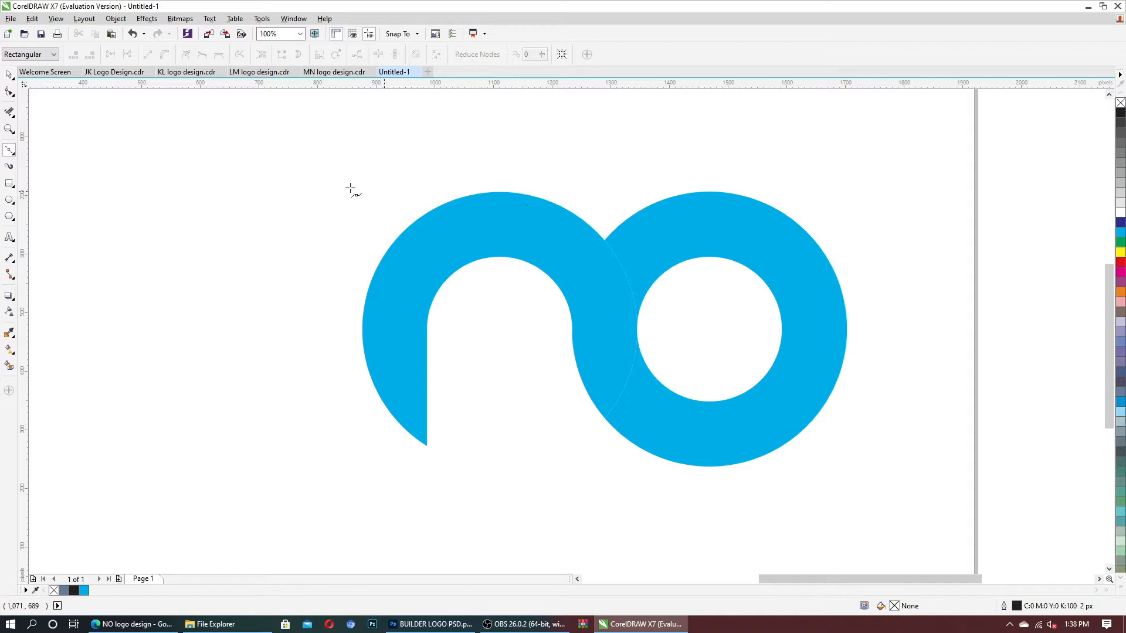
click(9, 75)
Step: Draw a circle about 489 px across and place it slightly outside the N's arc at about X 1,117 px, Y 479 px
click(8, 199)
drag(252, 175, 548, 470)
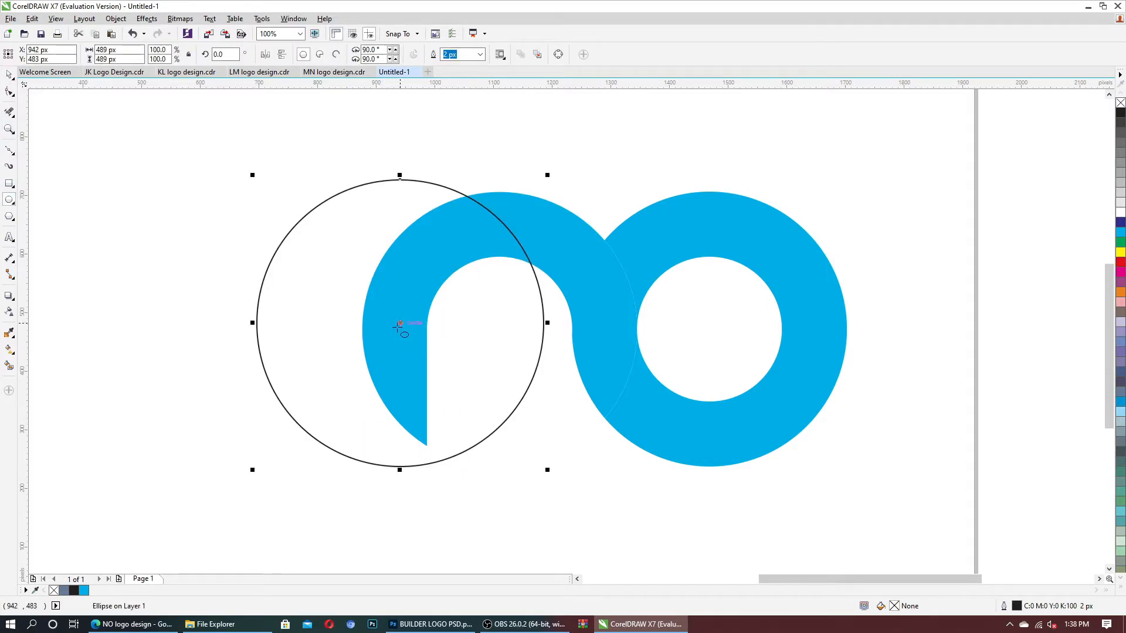
drag(400, 324, 504, 324)
scroll(621, 213, up, 1)
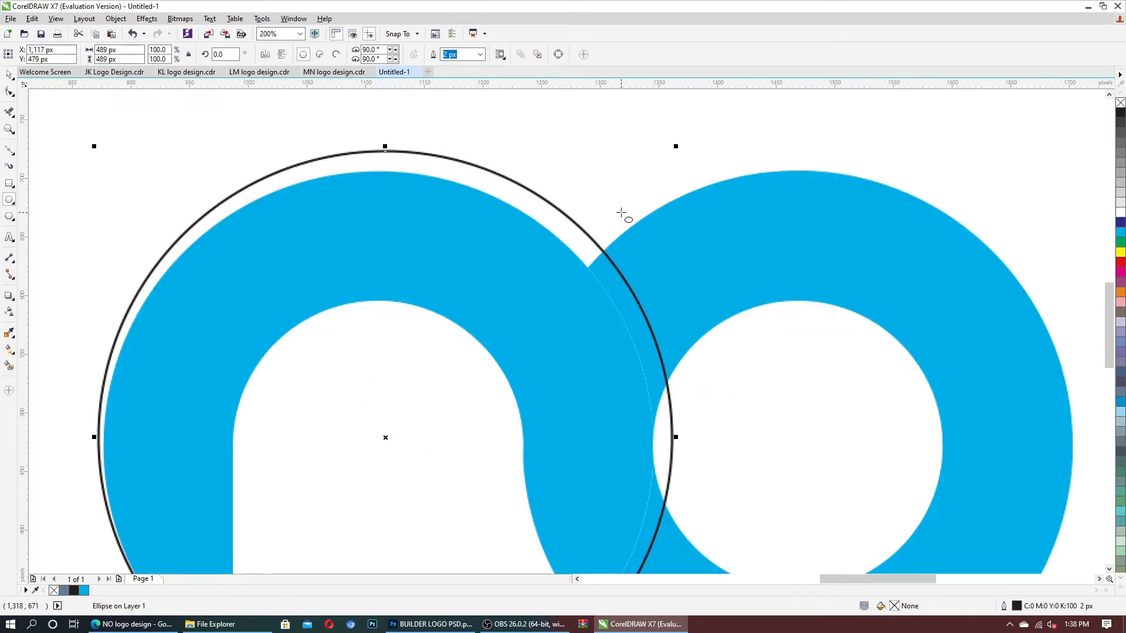
Step: Smart-fill the narrow strip of the ring between the N's edge and the circle, and delete the construction circle
click(9, 366)
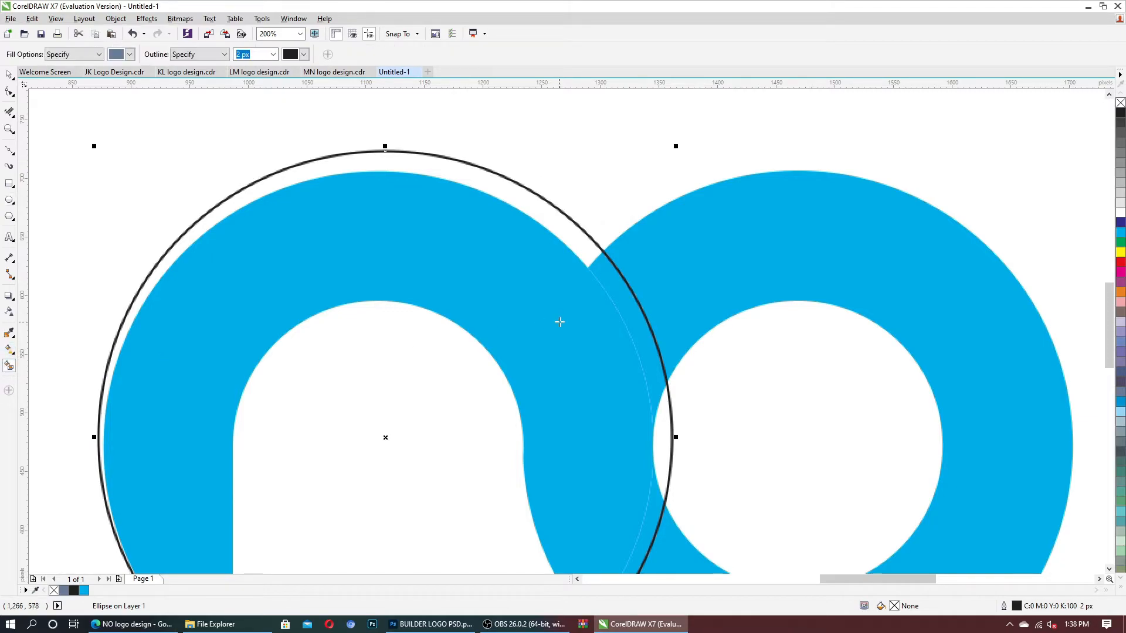
click(635, 314)
click(8, 75)
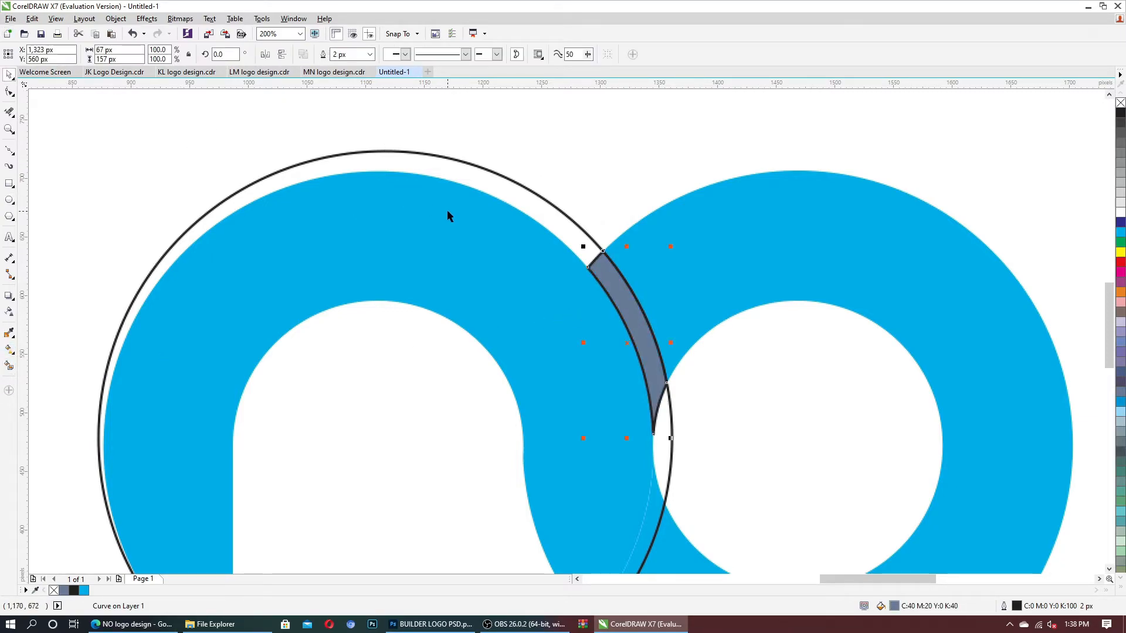
click(494, 182)
key(Delete)
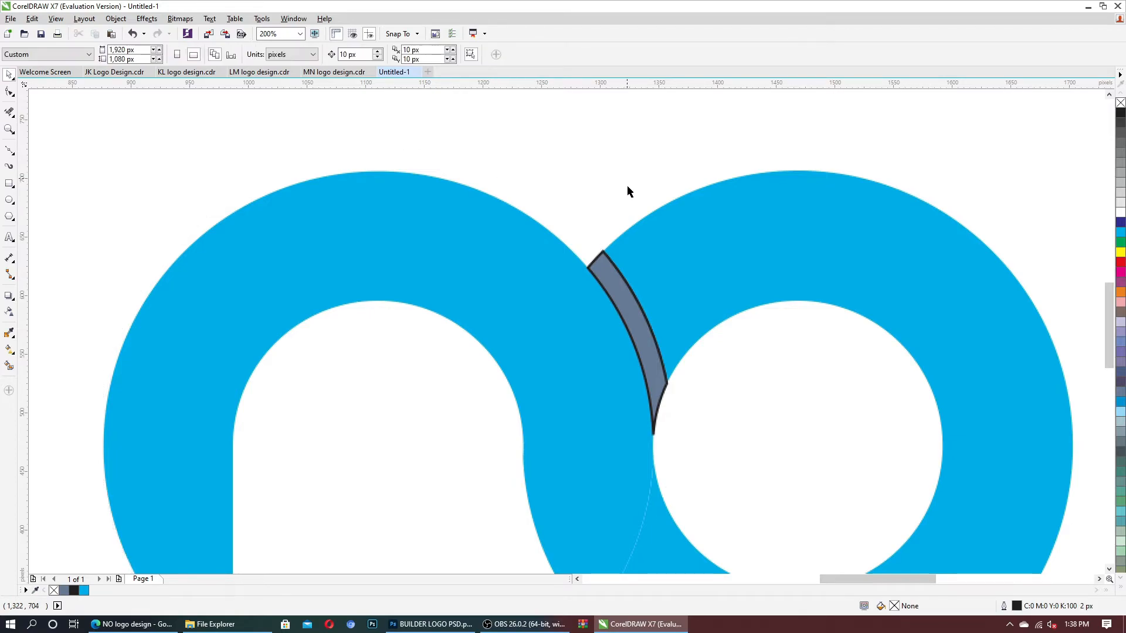
Step: Fill the narrow strip beside the N with 80% black and remove its outline
click(617, 282)
click(1122, 139)
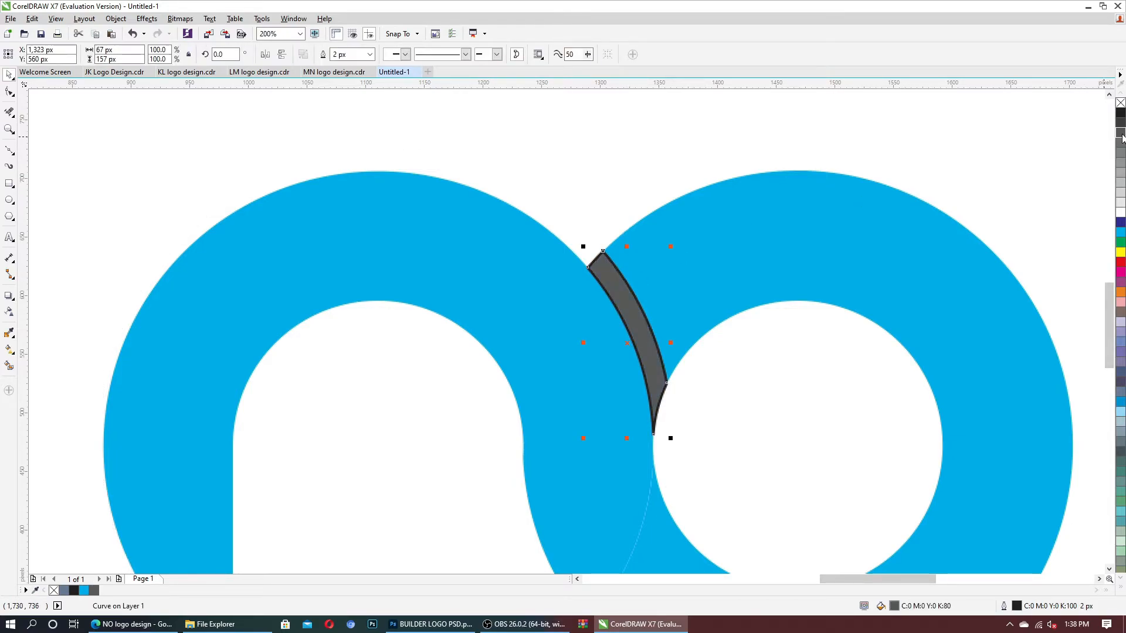
right_click(1120, 105)
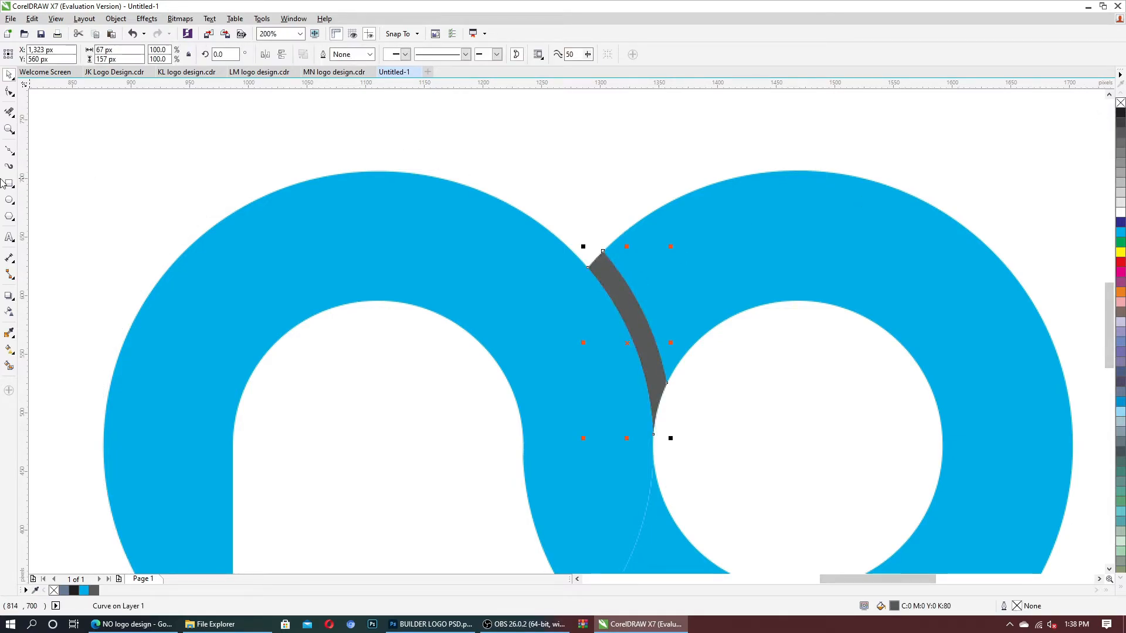
Step: Apply a linear transparency of about 12.1° to the dark strip, fading it as a shadow from the N's edge into the ring
click(8, 312)
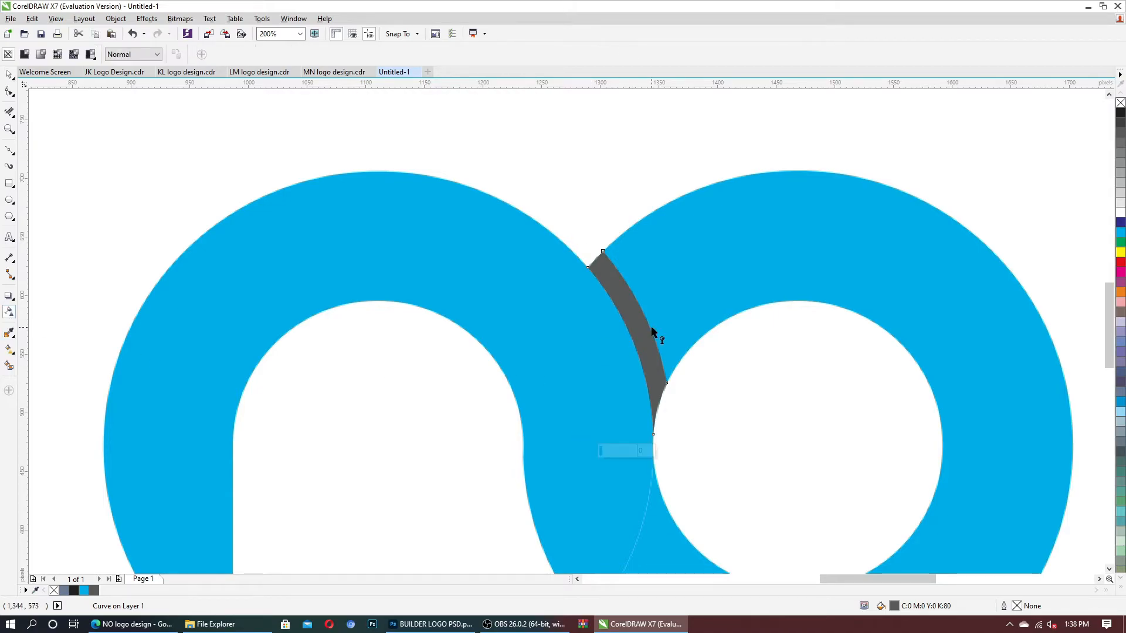
scroll(652, 332, up, 2)
drag(646, 322, 588, 352)
drag(646, 322, 693, 290)
drag(624, 339, 602, 358)
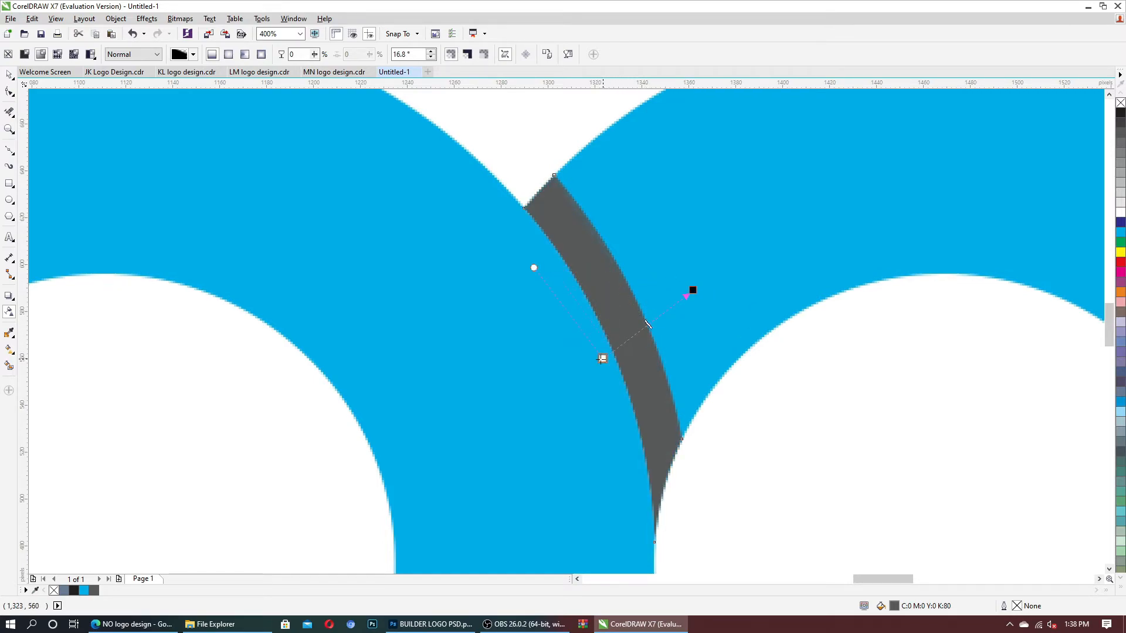
drag(693, 290, 648, 326)
drag(602, 358, 555, 370)
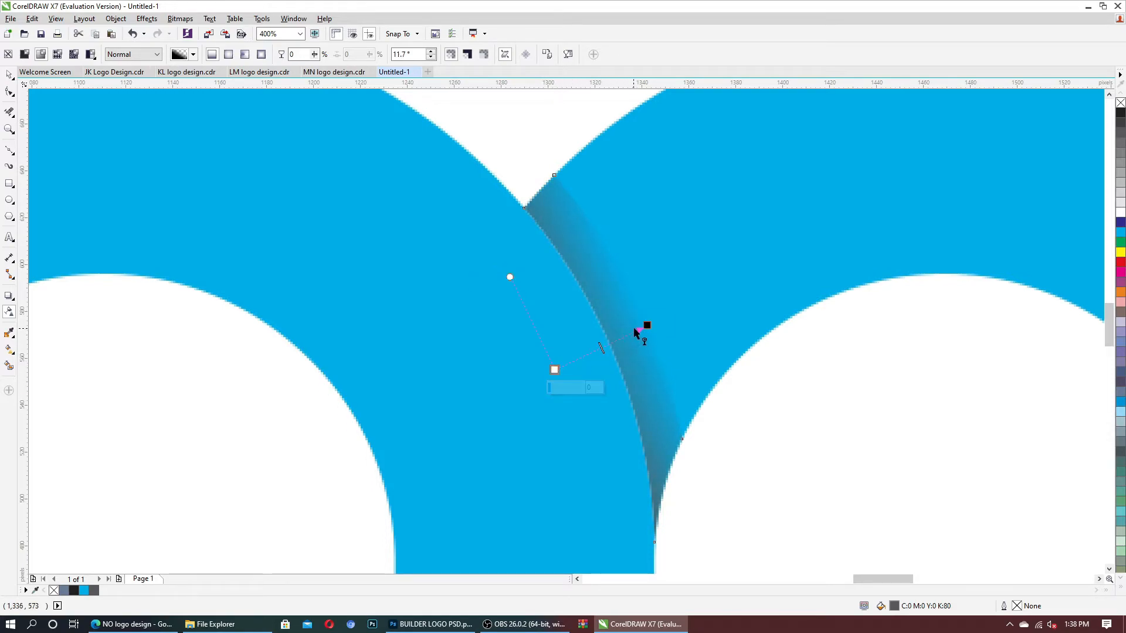
drag(647, 325, 634, 330)
scroll(634, 329, down, 1)
click(713, 184)
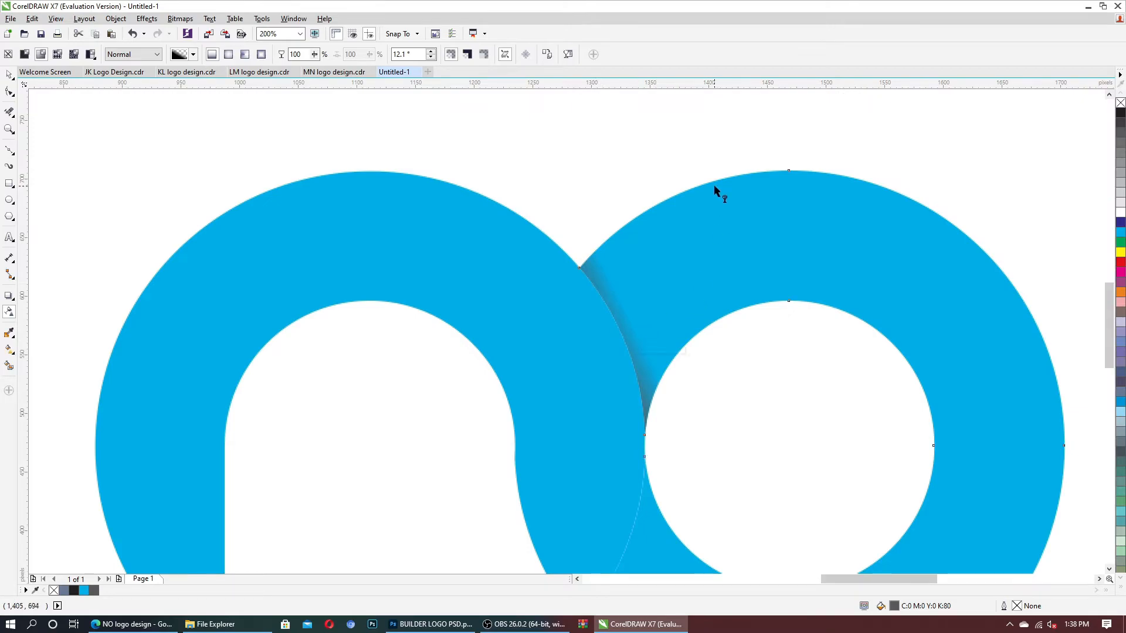
scroll(522, 180, down, 1)
click(9, 73)
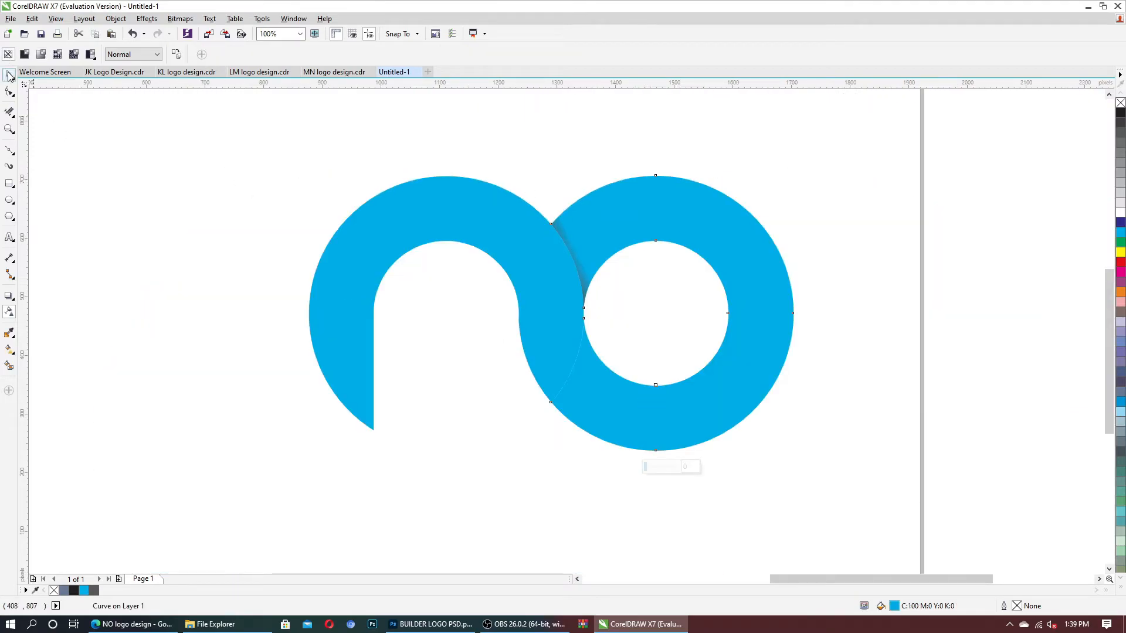
click(245, 205)
Step: Weld the N shape and the right ring together to remove the seam between them
scroll(245, 204, down, 1)
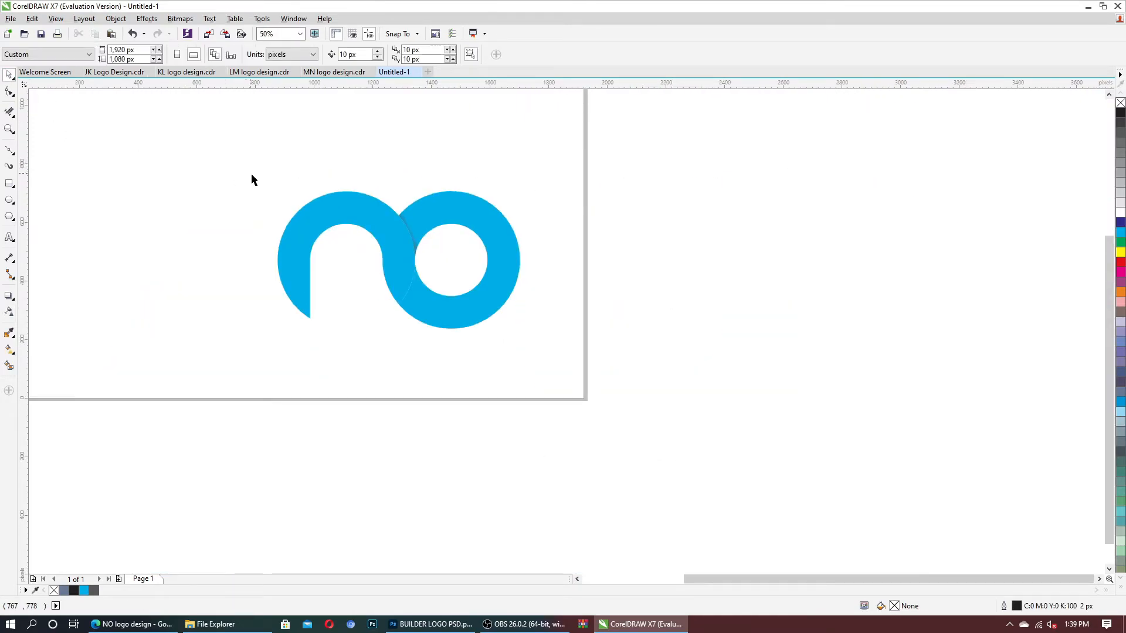
drag(224, 141, 596, 440)
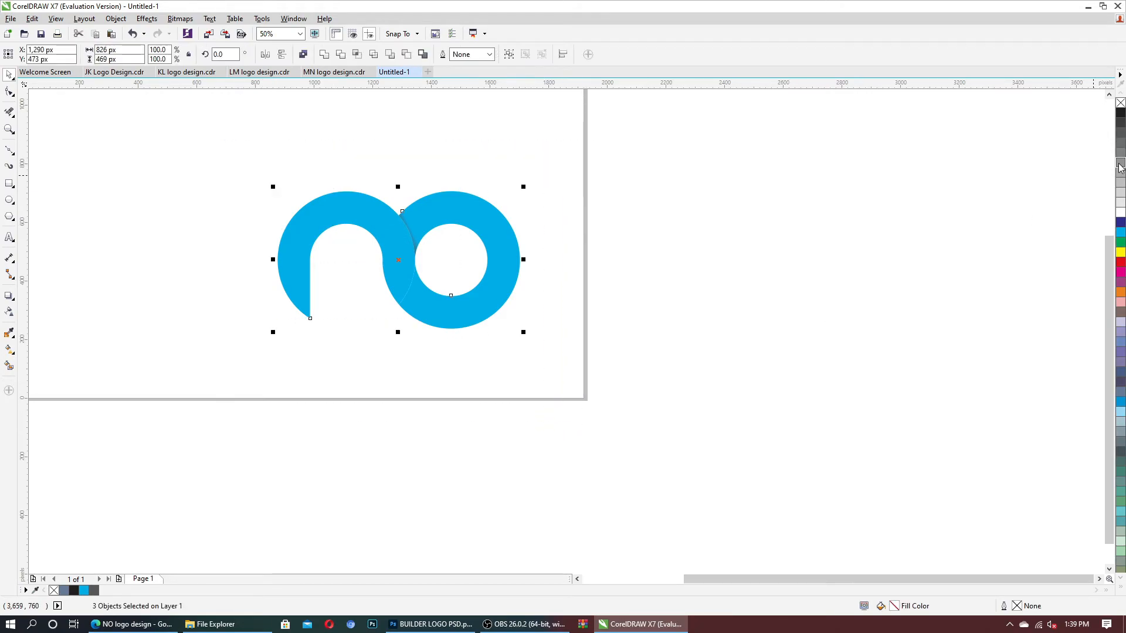
click(810, 292)
scroll(337, 372, down, 1)
scroll(375, 337, up, 2)
click(492, 373)
shift+click(420, 318)
click(807, 375)
scroll(807, 375, down, 1)
scroll(622, 296, up, 1)
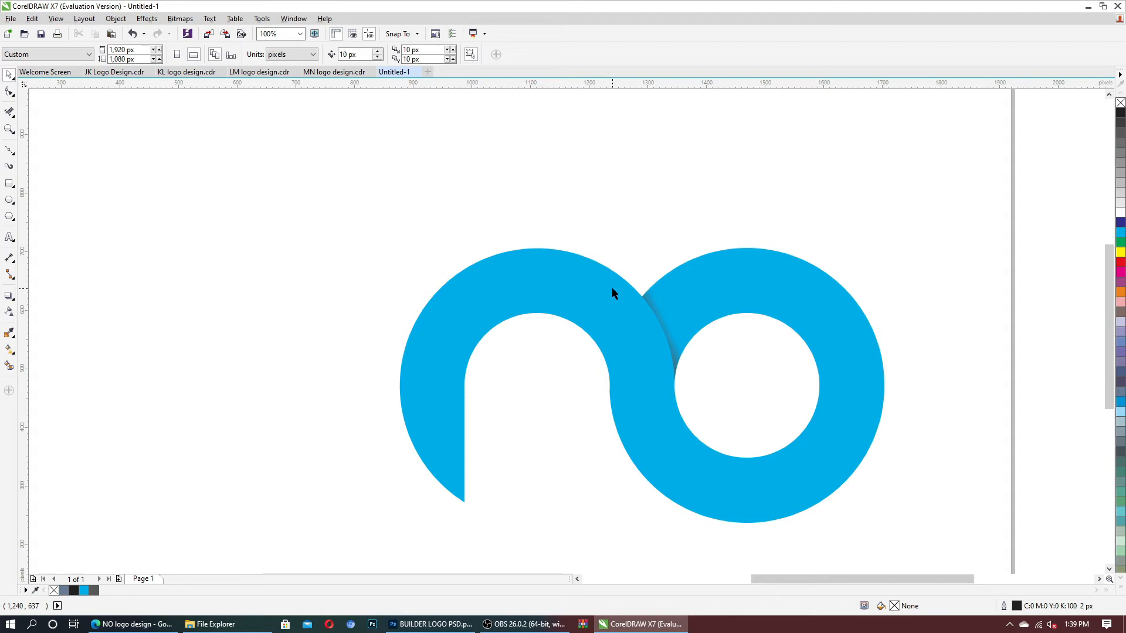
Step: Draw a circle about 514 px across and place it against the ring hole's right edge at about X 1,336 px, Y 464 px
click(9, 200)
drag(374, 223, 616, 524)
drag(525, 373, 667, 389)
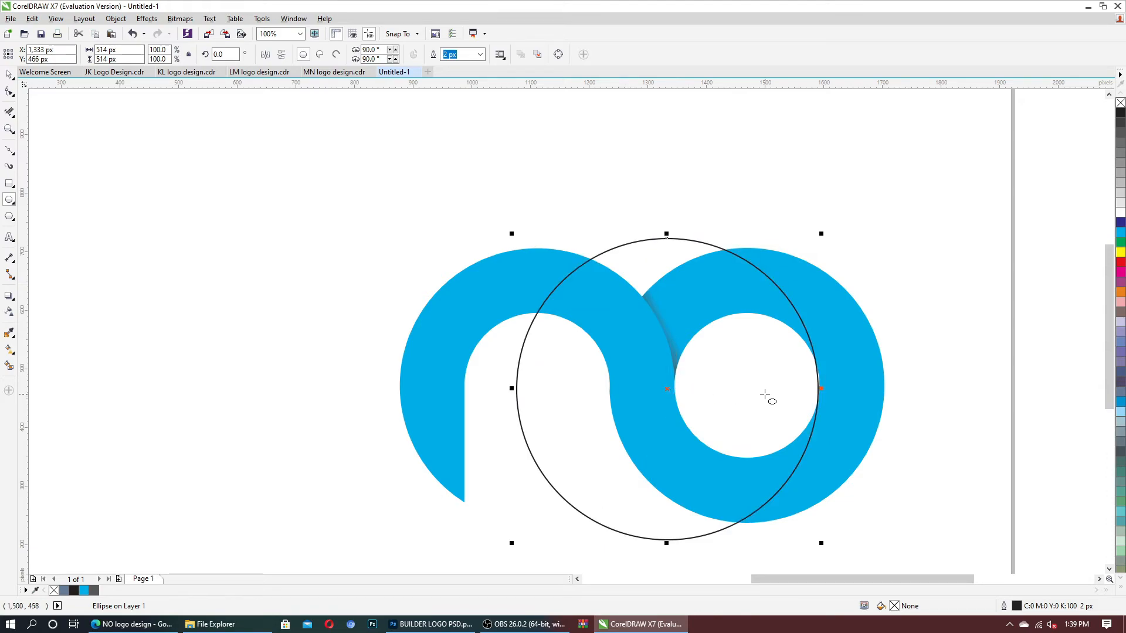
click(9, 73)
drag(786, 382, 708, 385)
scroll(789, 385, up, 5)
scroll(708, 385, down, 5)
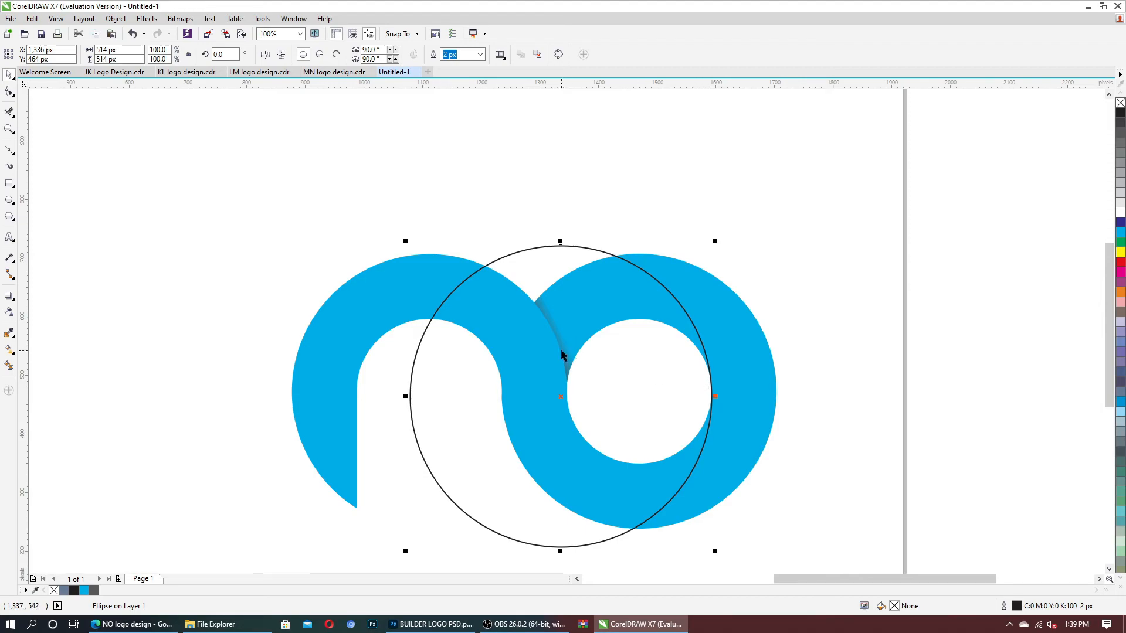
Step: Try to smart-fill the ring's outer right crescent and the welded area inside the circle, undoing the inner fill
click(9, 366)
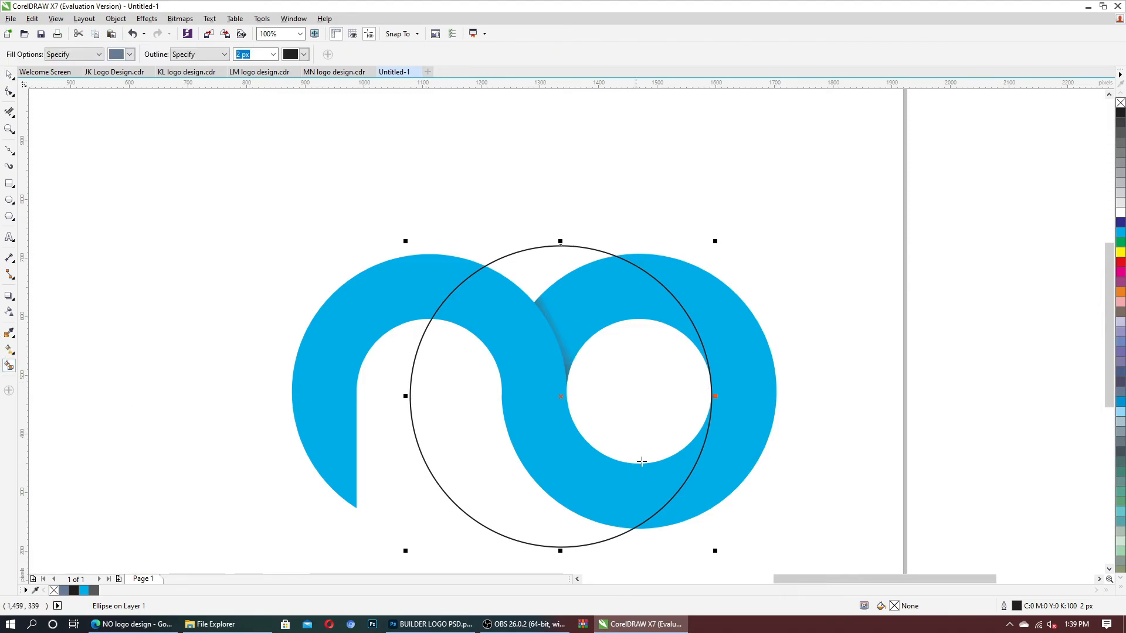
click(714, 470)
click(597, 475)
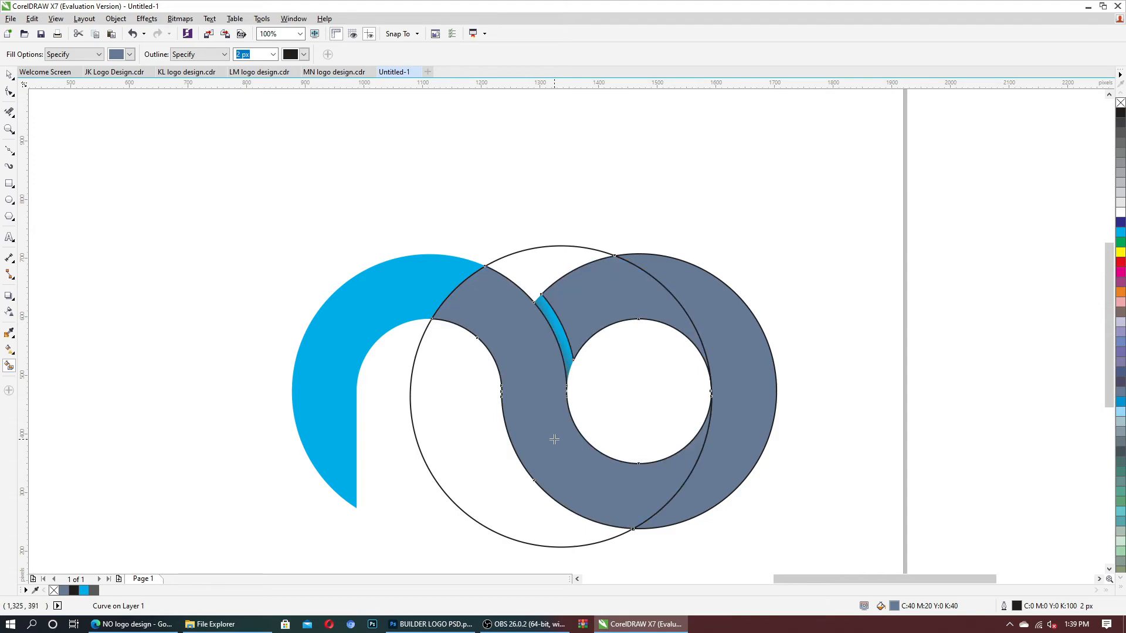
key(ctrl+z)
key(ctrl+shift+z)
key(ctrl+z)
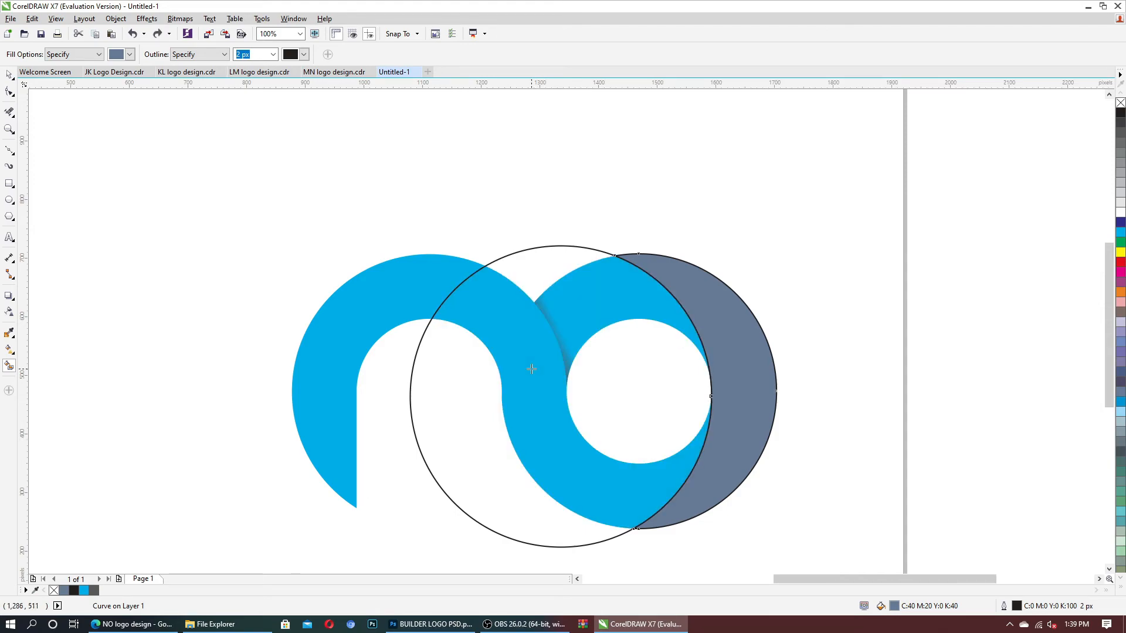
Step: Try to smart-fill the areas around the shadow strip, and undo all fills made with the circle
click(583, 306)
key(ctrl+z)
click(559, 321)
click(540, 358)
key(ctrl+z)
key(ctrl+z)
key(ctrl+z)
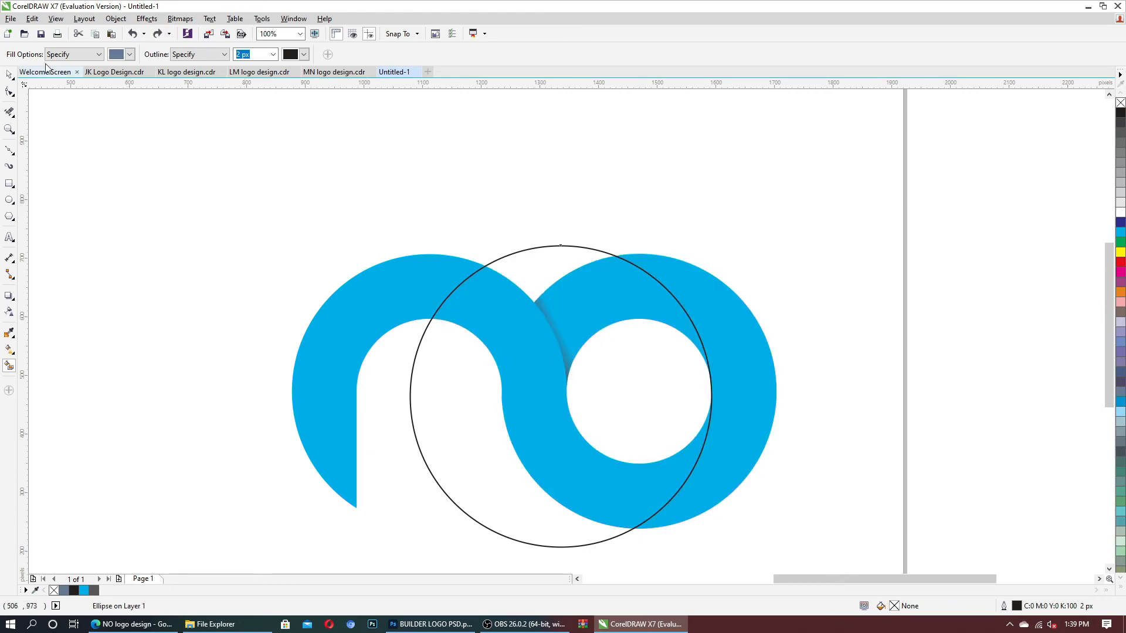
Step: Shift the construction circle slightly to X 1,335 px along the ring hole's right edge
click(9, 75)
scroll(713, 387, up, 1)
scroll(710, 388, up, 2)
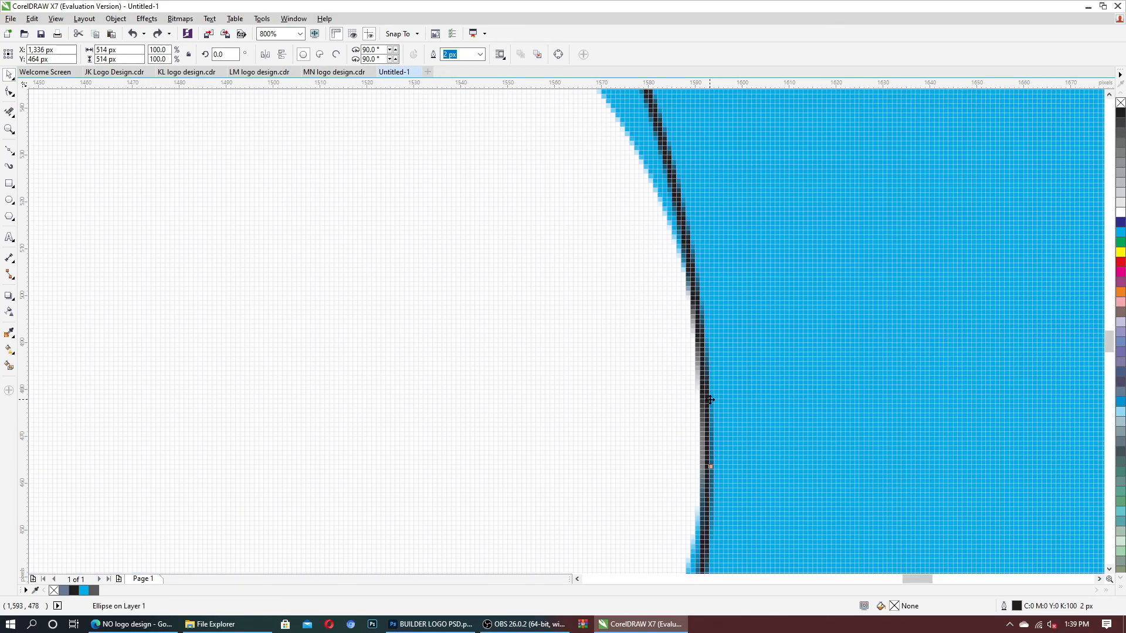
drag(707, 403, 704, 403)
scroll(704, 403, down, 3)
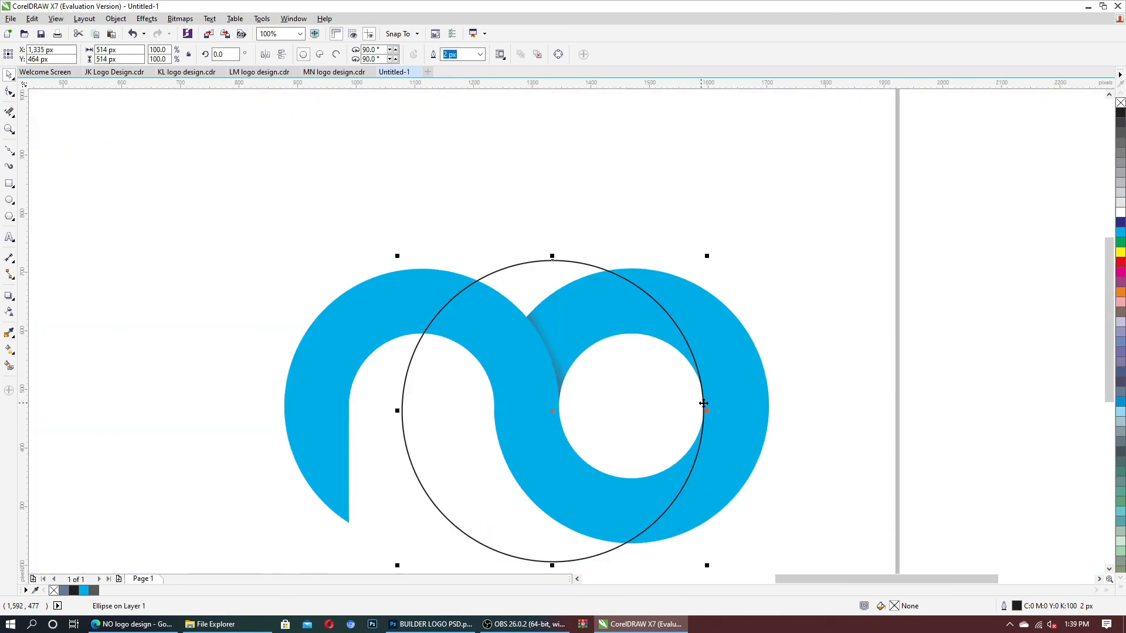
Step: Smart-fill the ring's outer right crescent, the S-shaped section under the ring hole, and the N's outer left arch
click(10, 366)
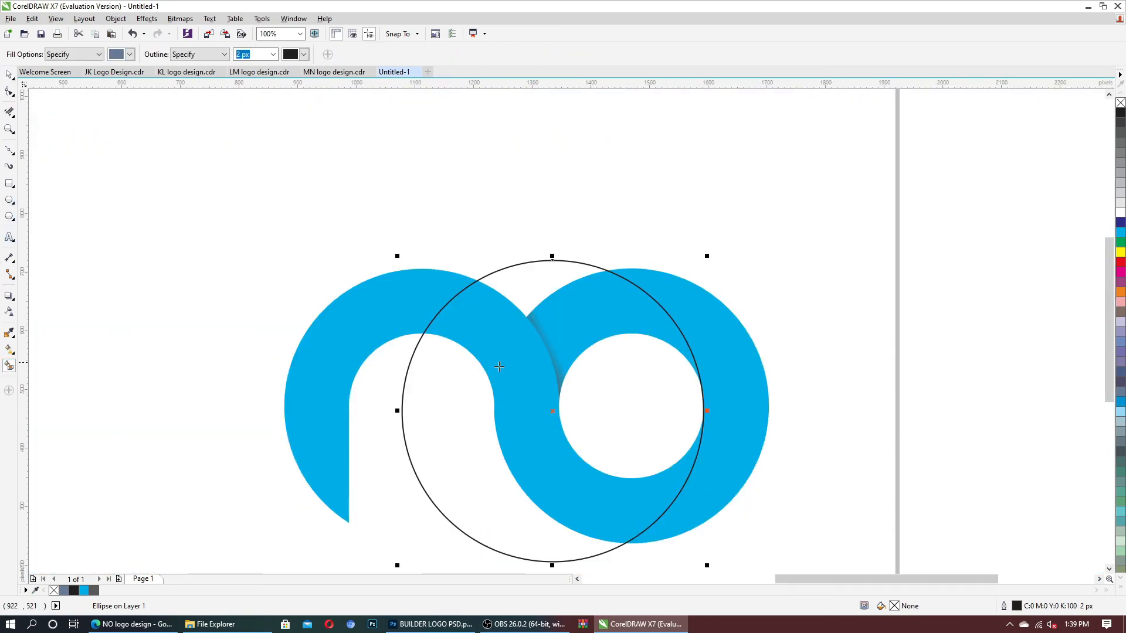
click(746, 395)
click(597, 499)
click(396, 311)
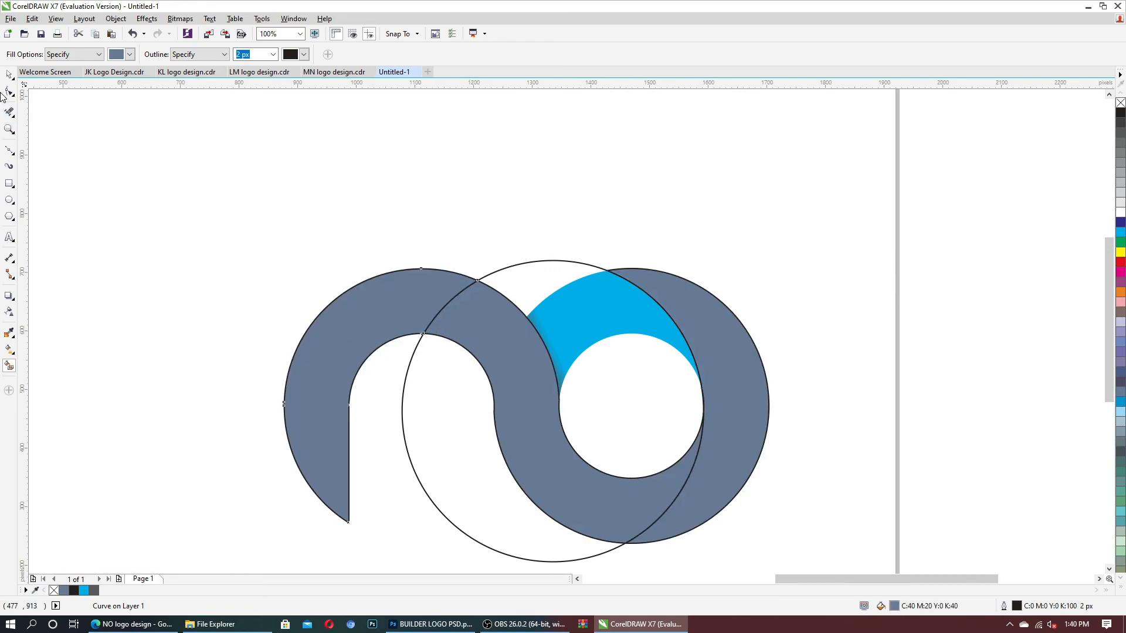
Step: Colour the three smart-filled shapes orange (C:0 M:60 Y:100 K:0) and remove their outlines
click(9, 75)
shift+click(608, 491)
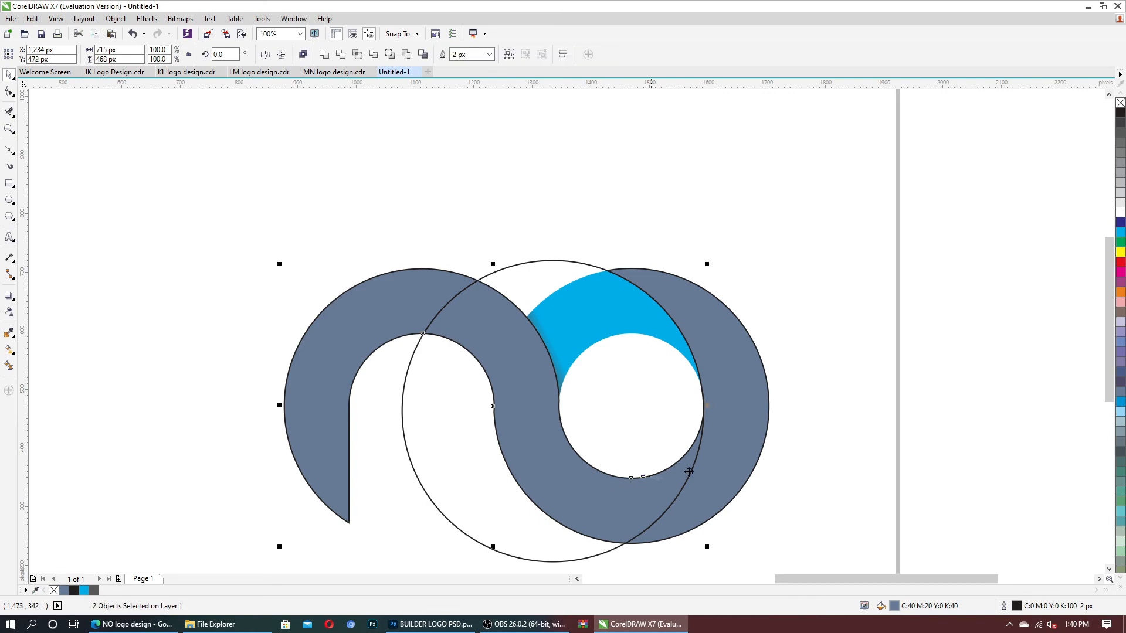
click(1121, 294)
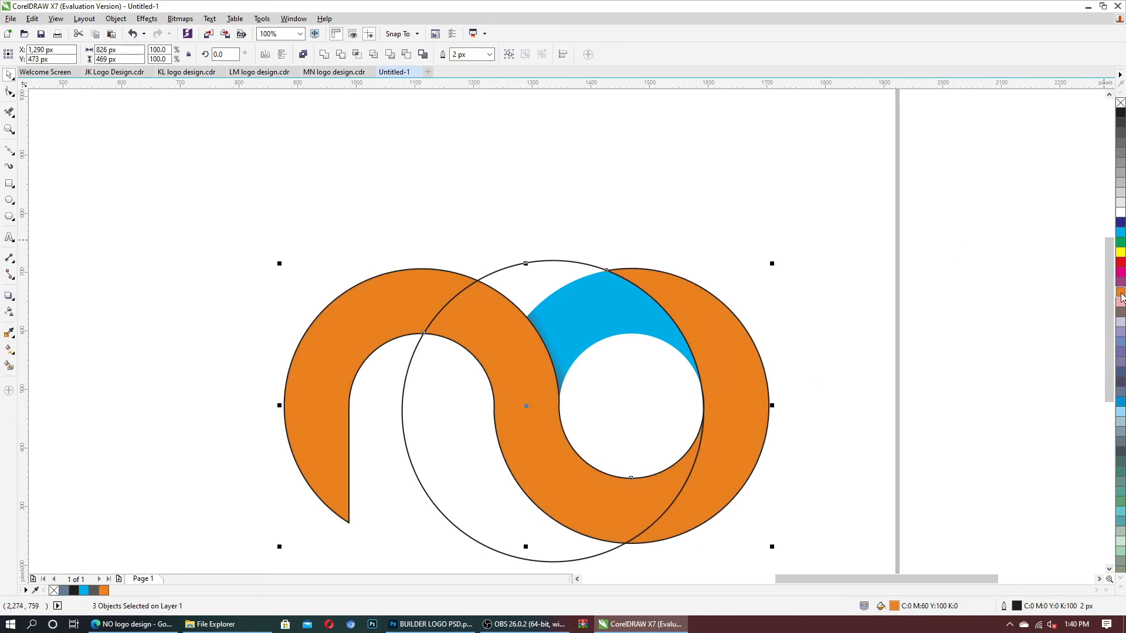
right_click(1120, 102)
Step: Delete the construction circle that crosses the two letters
click(855, 226)
click(562, 281)
key(Delete)
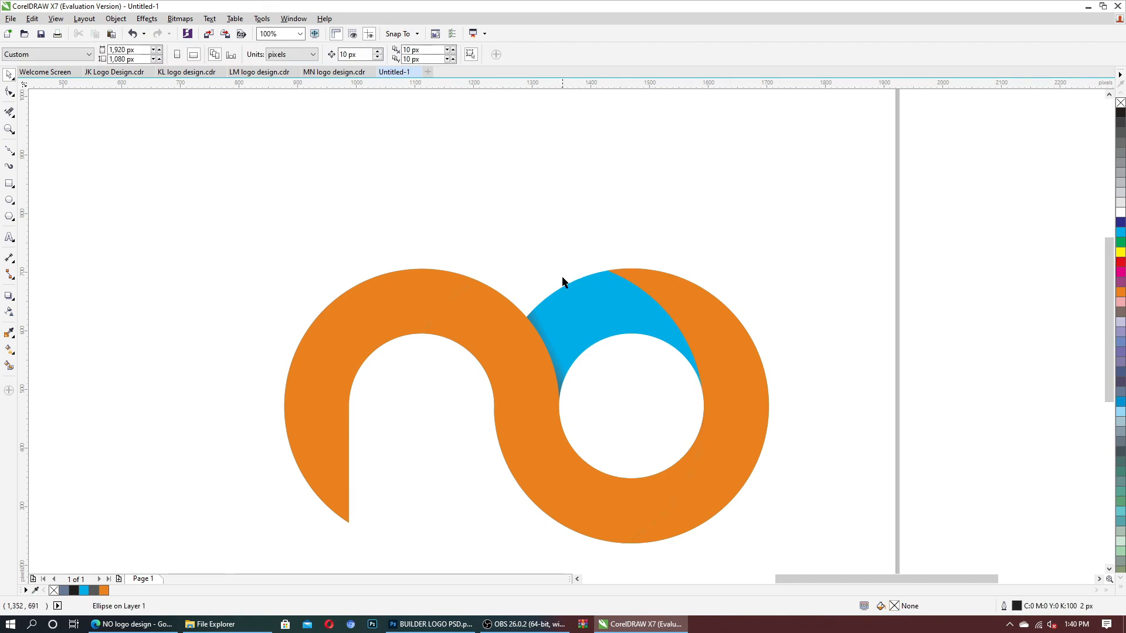
scroll(623, 244, down, 2)
scroll(599, 235, up, 2)
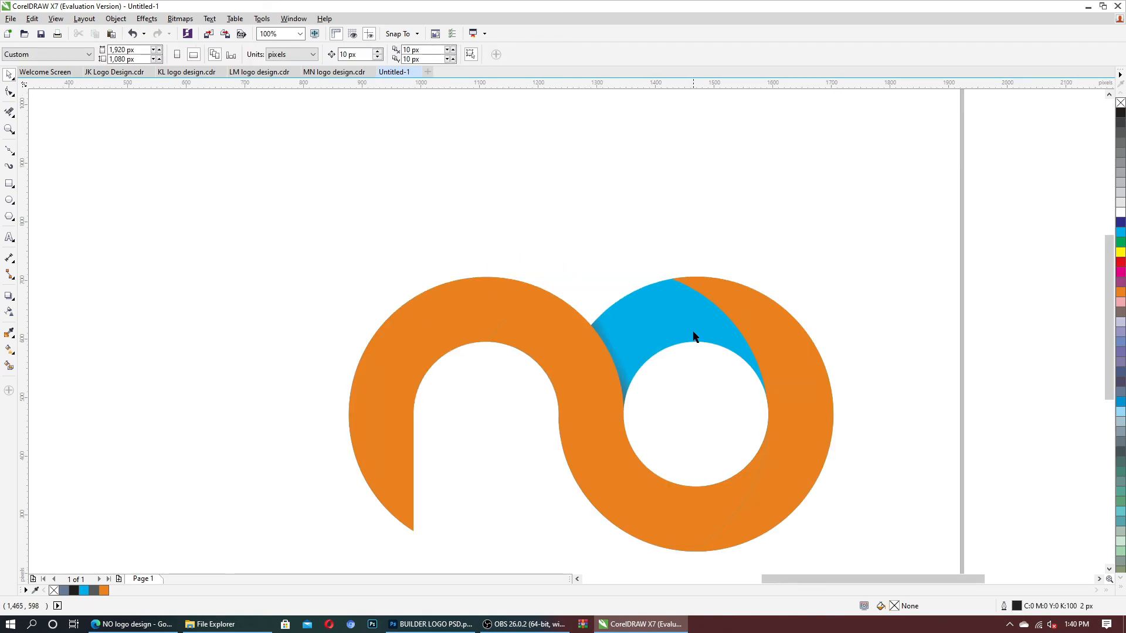
scroll(692, 322, down, 2)
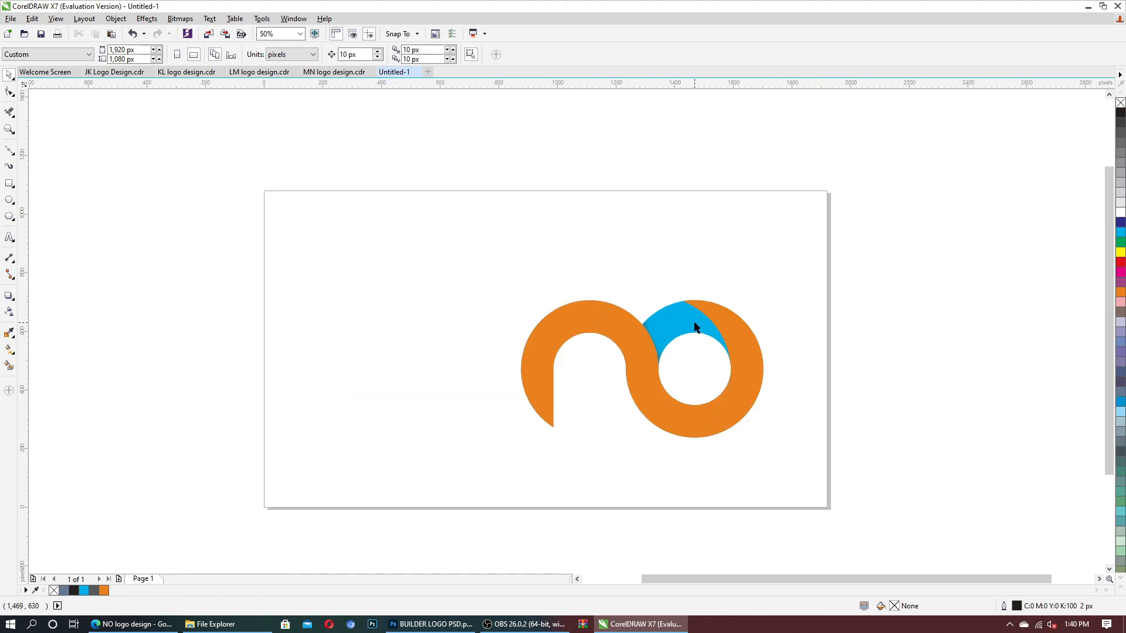